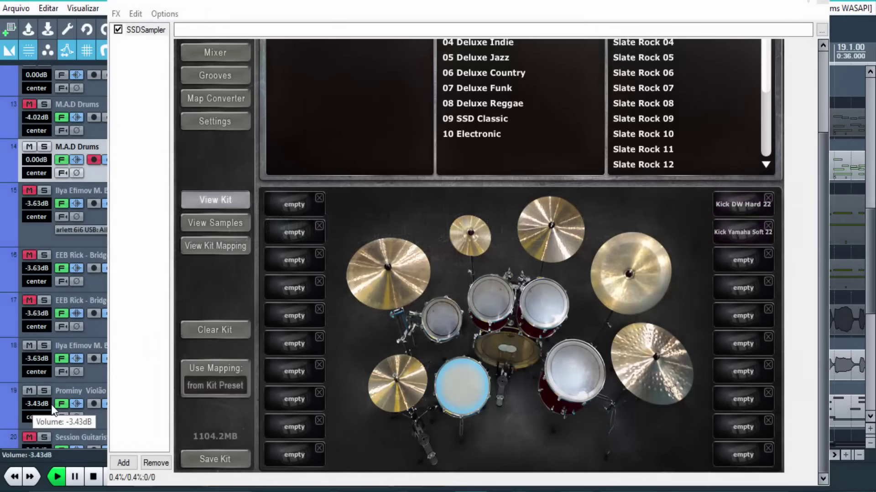
# Step: Show the drum sampler's mixer page and look over its kick, snare, tom and hi-hat channels
pyautogui.moveTo(818, 220); pyautogui.dragTo(820, 198)
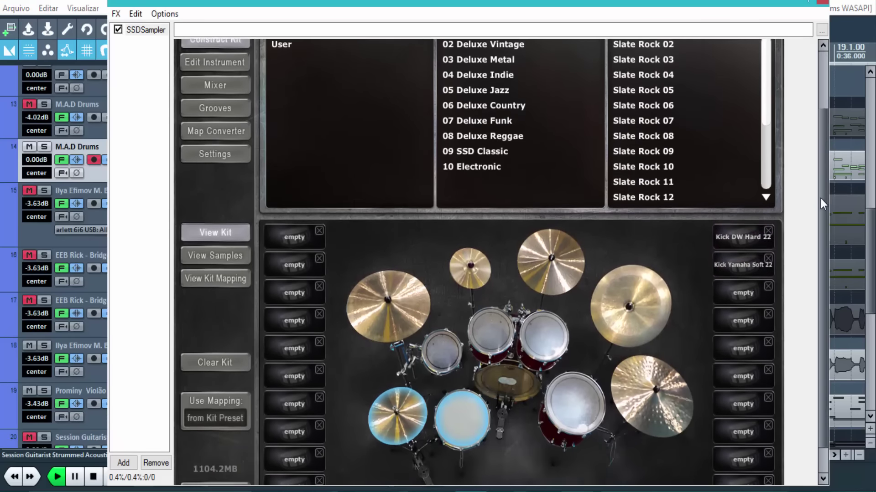
pyautogui.click(211, 81)
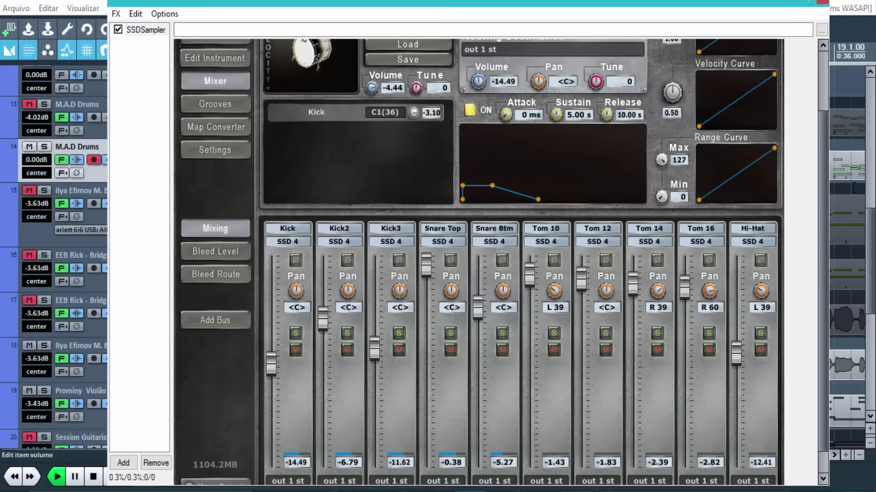
pyautogui.moveTo(821, 157); pyautogui.dragTo(827, 206)
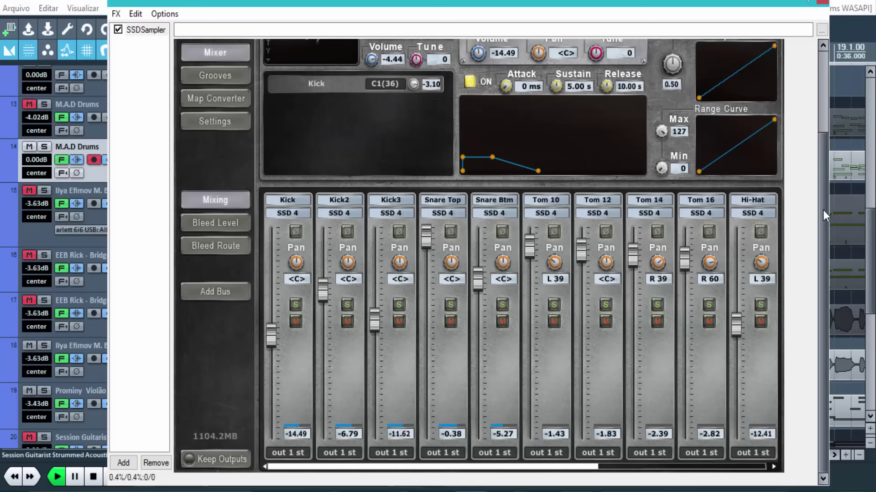
pyautogui.scroll(3, 826, 198)
pyautogui.scroll(-3, 825, 225)
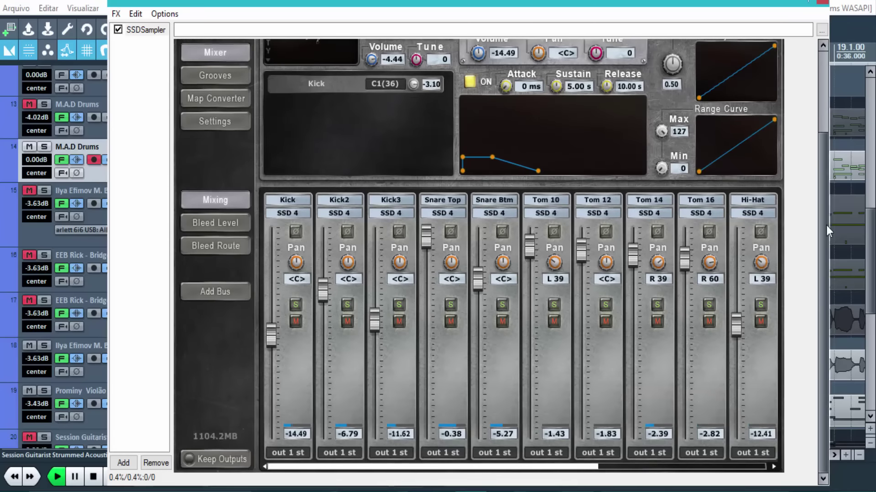
# Step: Close the effects window, solo M.A.D Drums track 14 and stop playback
pyautogui.click(824, 5)
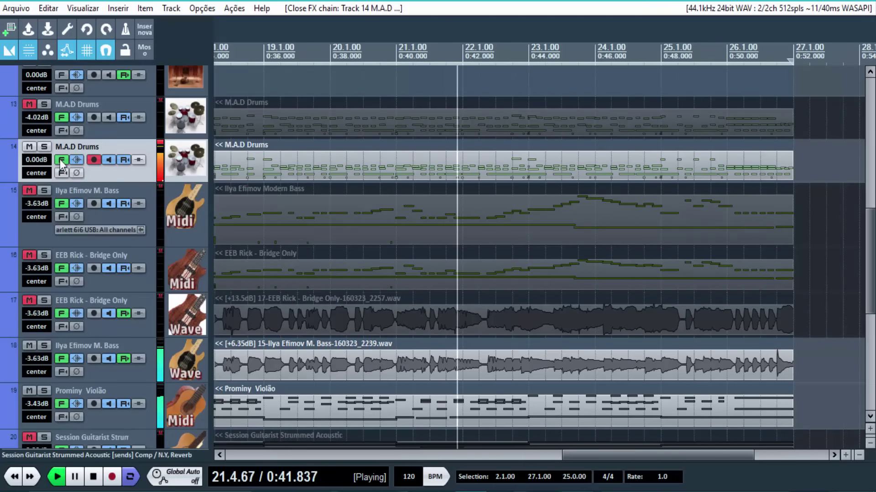
pyautogui.click(43, 146)
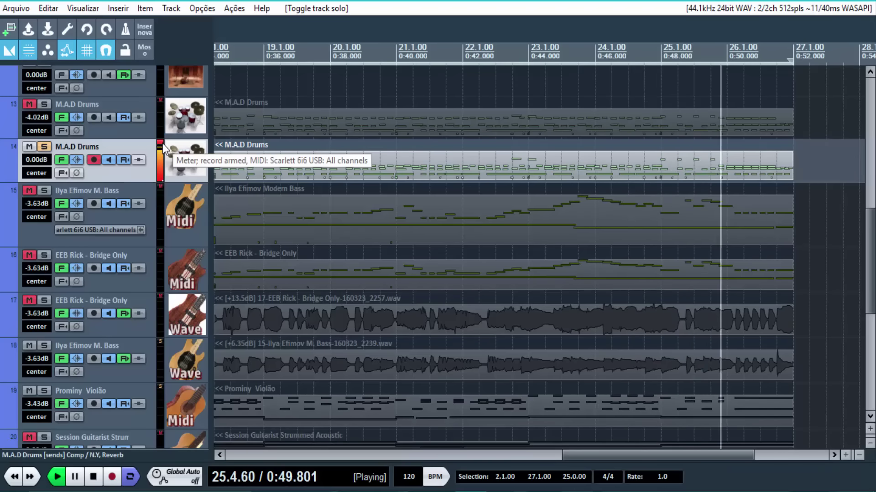
pyautogui.click(94, 478)
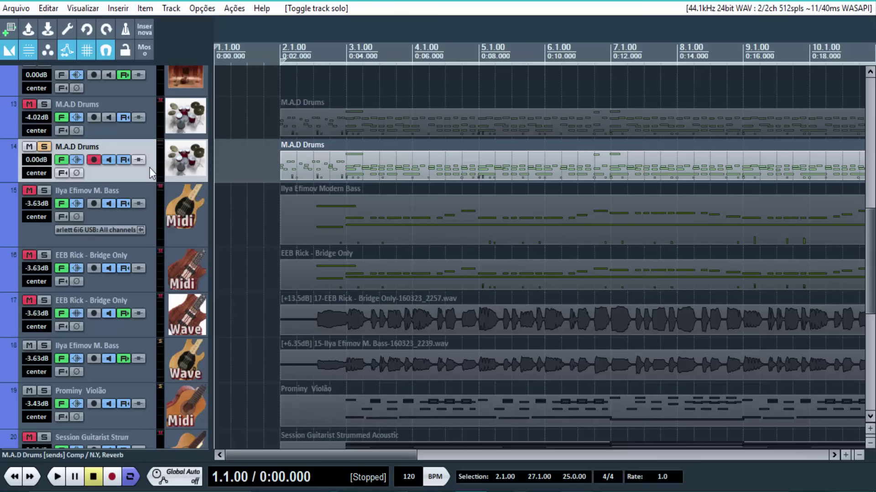
# Step: Reopen the sampler on track 14 and examine the kit construction page's kit presets and instrument library
pyautogui.click(60, 160)
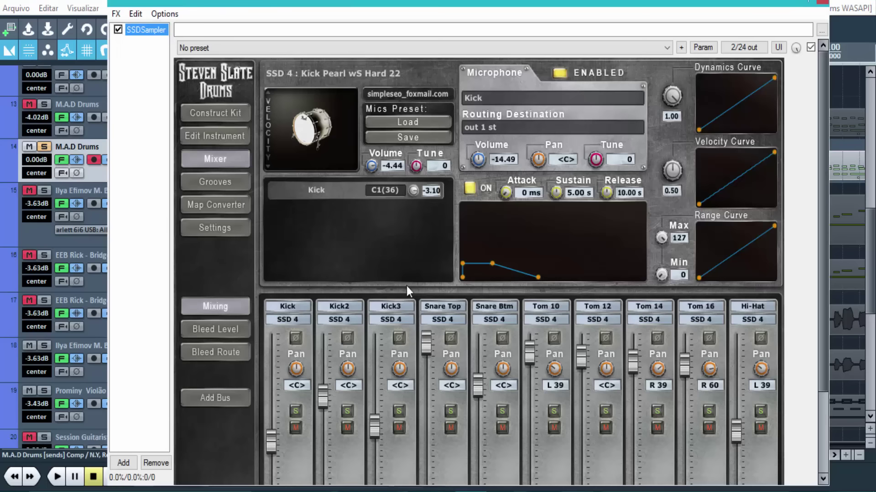
pyautogui.click(222, 113)
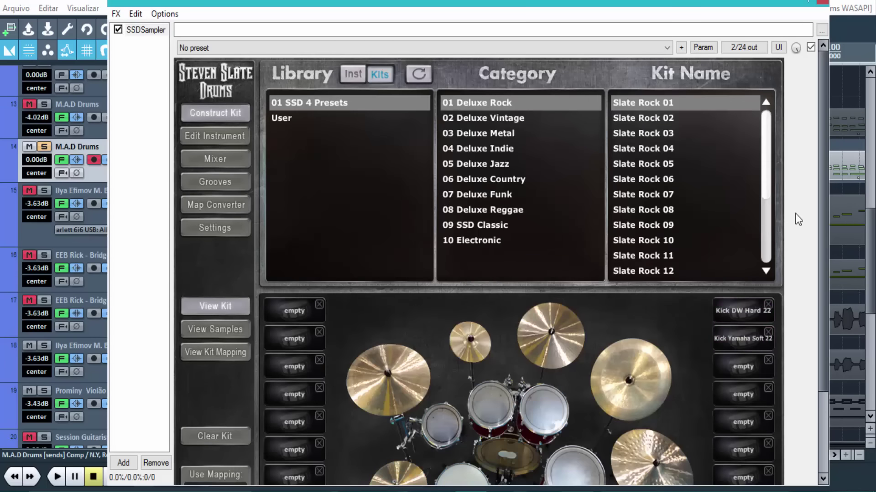
pyautogui.moveTo(826, 194); pyautogui.dragTo(835, 275)
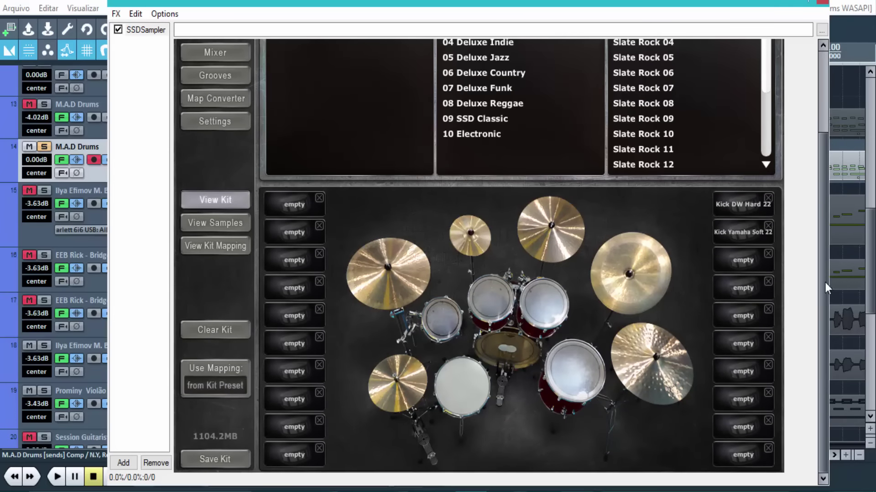
pyautogui.scroll(3, 812, 228)
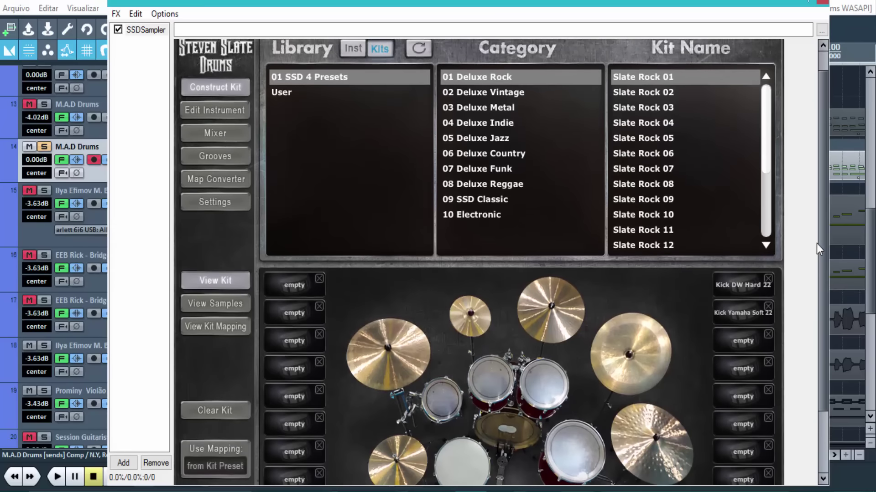
pyautogui.scroll(1, 823, 229)
pyautogui.scroll(1, 823, 224)
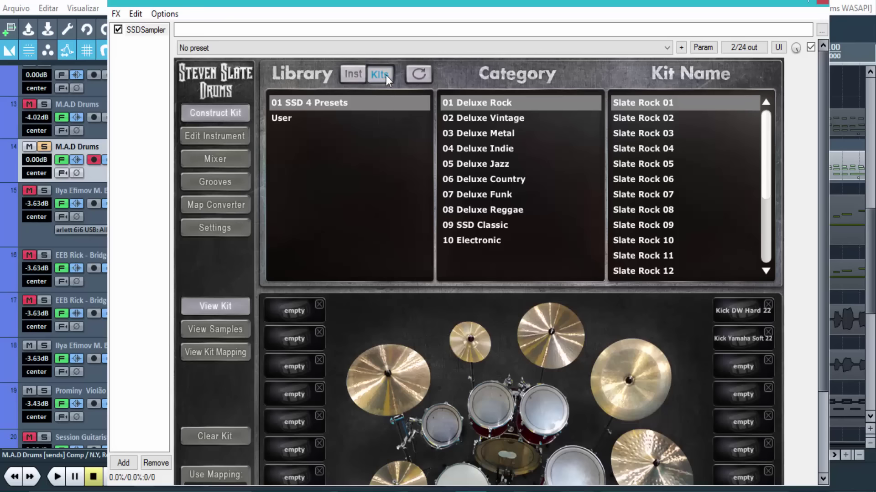
pyautogui.click(354, 75)
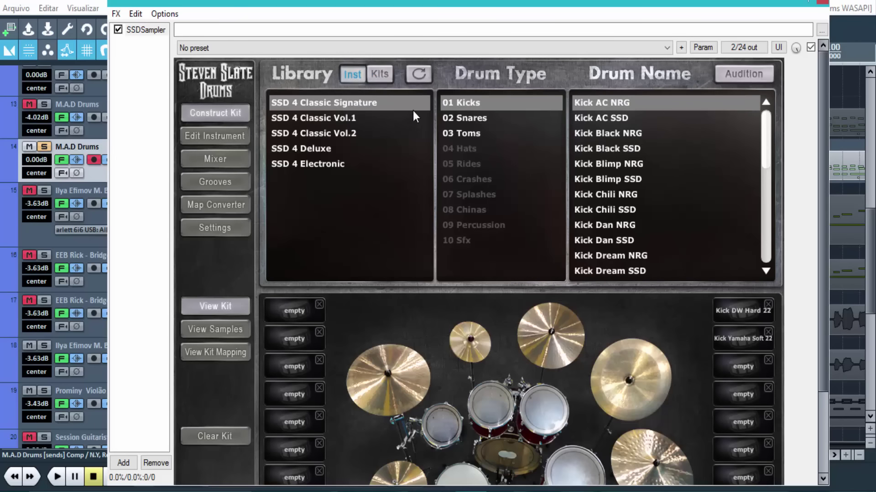
pyautogui.click(381, 75)
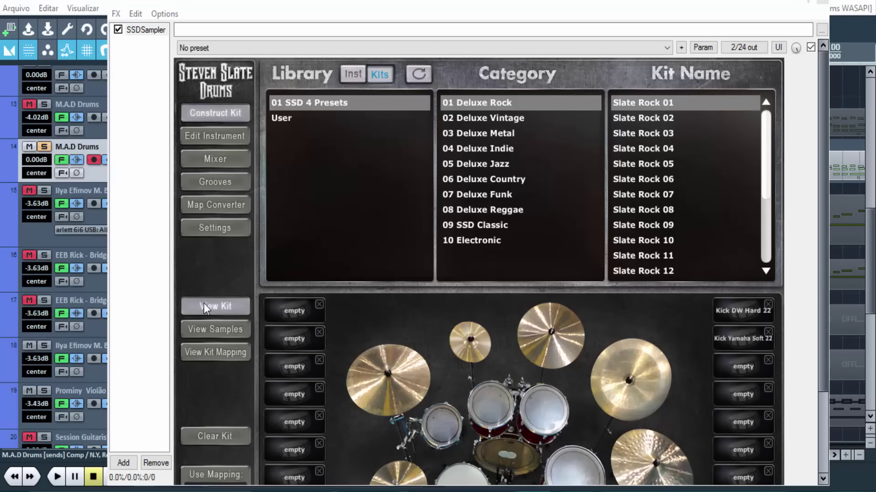
# Step: Examine the kit's sample slots and its kit mapping by MIDI CC and by note
pyautogui.click(822, 306)
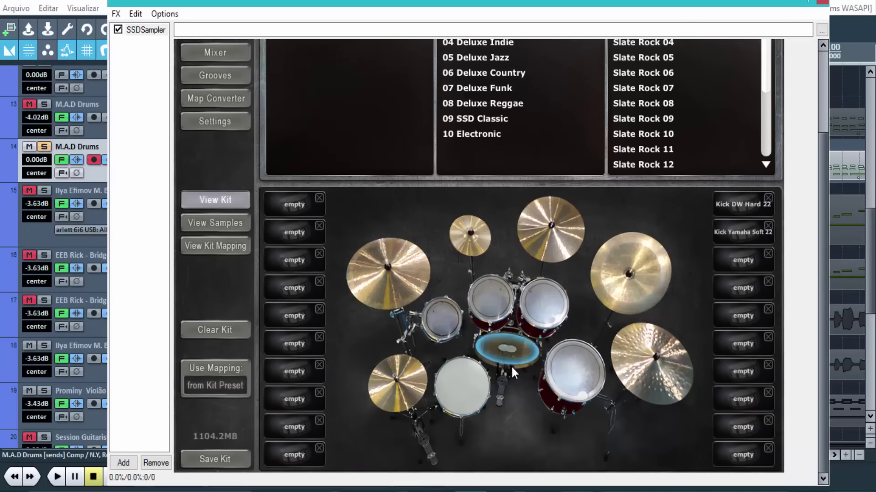
pyautogui.click(198, 223)
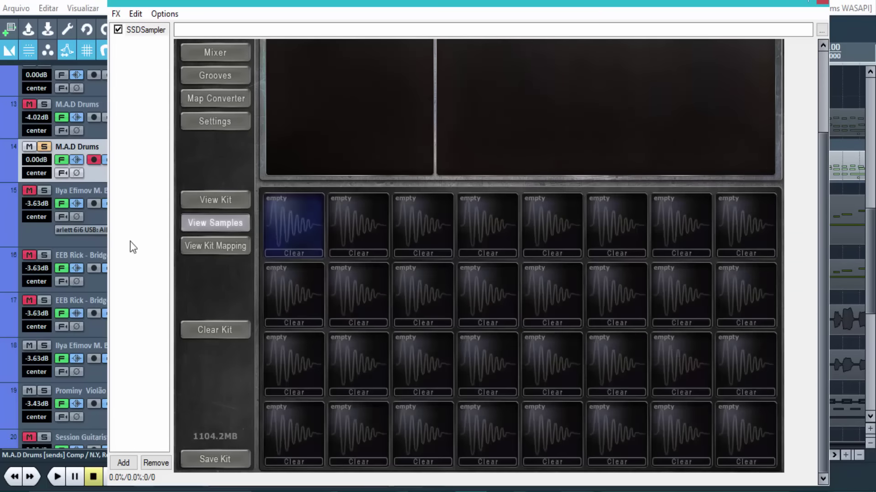
pyautogui.click(207, 246)
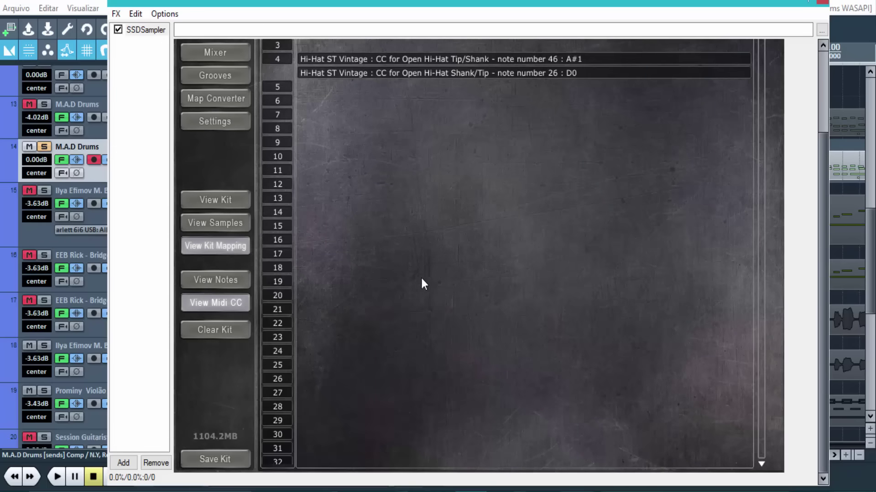
pyautogui.moveTo(823, 239); pyautogui.dragTo(819, 139)
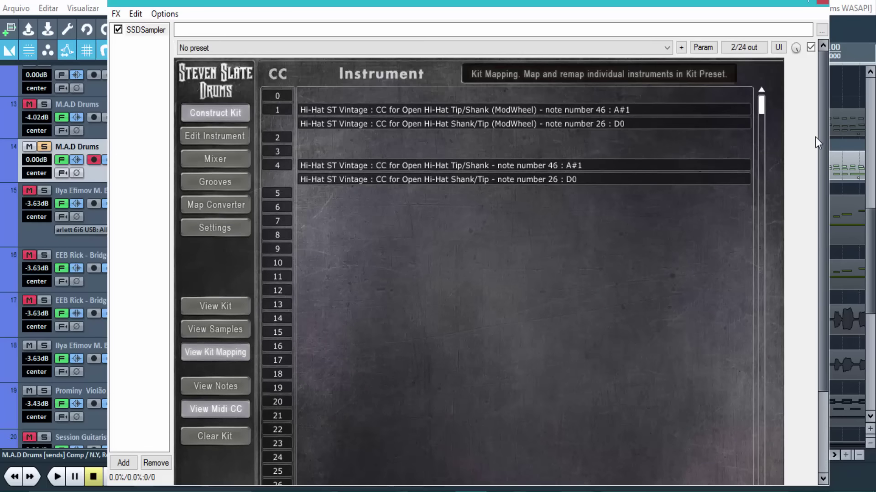
pyautogui.moveTo(815, 144)
pyautogui.mouseDown()
pyautogui.moveTo(814, 192)
pyautogui.moveTo(814, 145)
pyautogui.mouseUp()
pyautogui.click(220, 386)
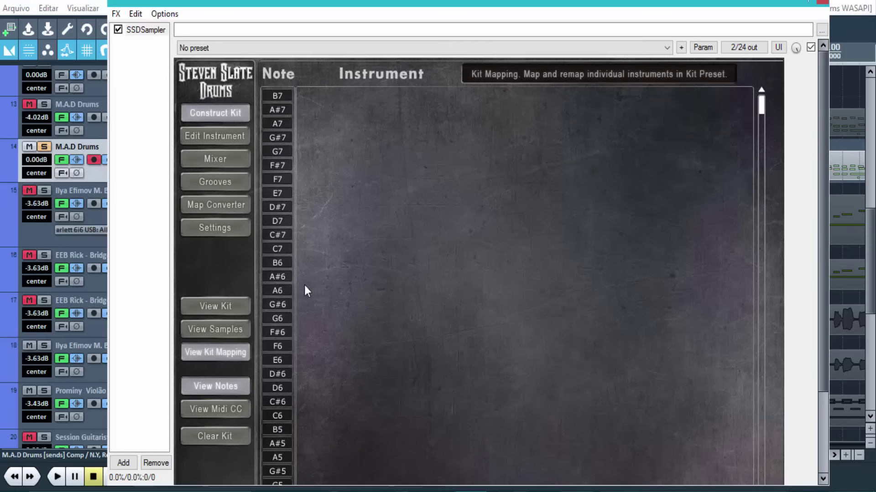
# Step: Return to the kit view and look over the whole drum kit and its preset lists
pyautogui.click(214, 307)
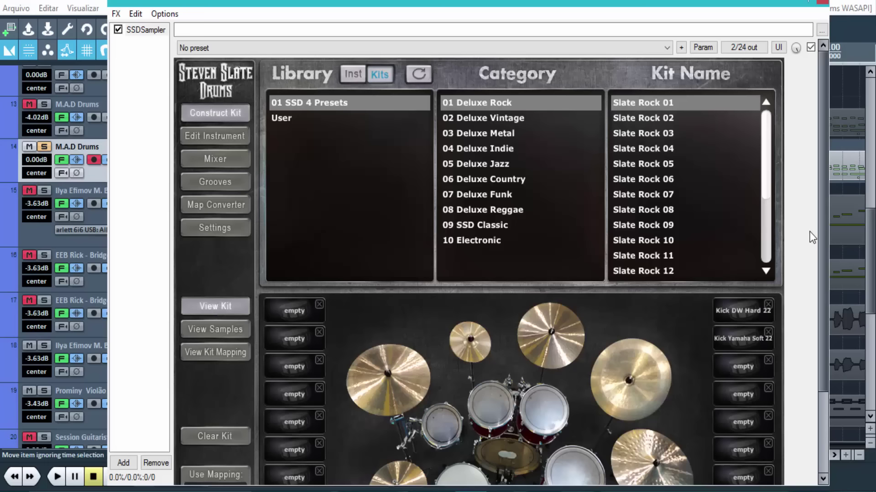
pyautogui.moveTo(821, 241); pyautogui.dragTo(840, 322)
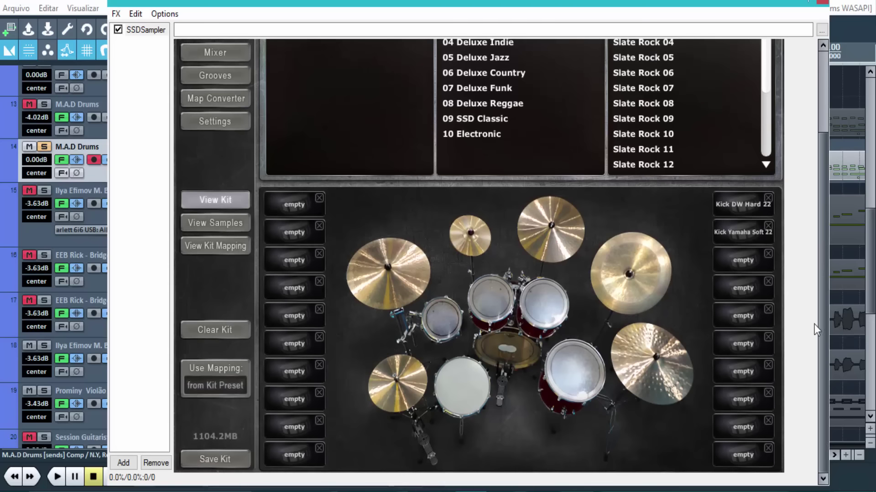
pyautogui.scroll(3, 649, 189)
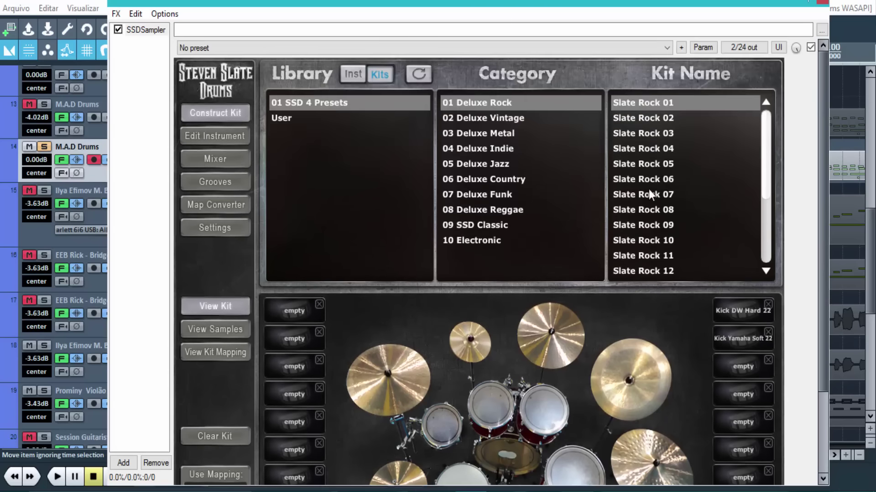
# Step: Open the sampler's mixer and inspect the microphone settings of the Kick and Kick2 channels
pyautogui.click(209, 155)
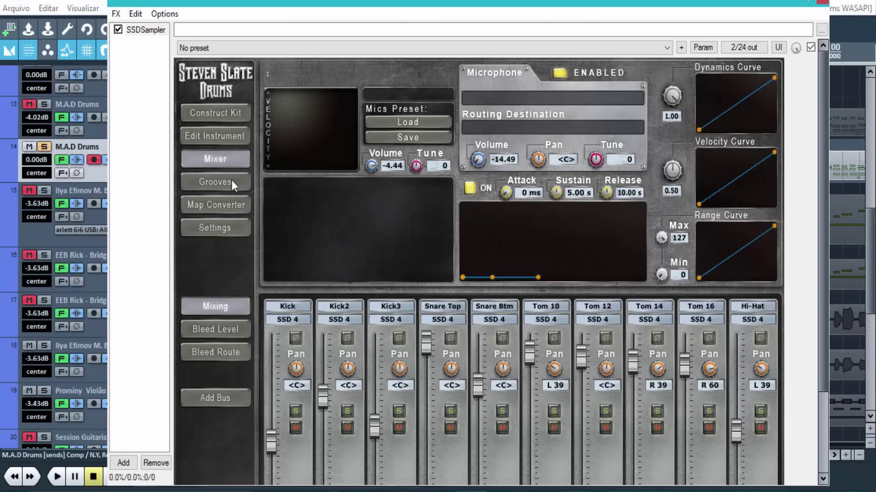
pyautogui.moveTo(824, 228); pyautogui.dragTo(770, 296)
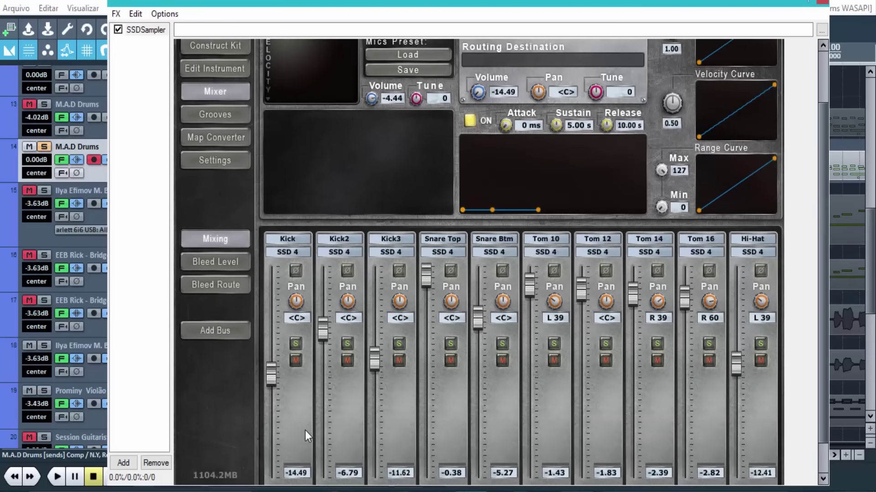
pyautogui.click(289, 440)
pyautogui.click(353, 427)
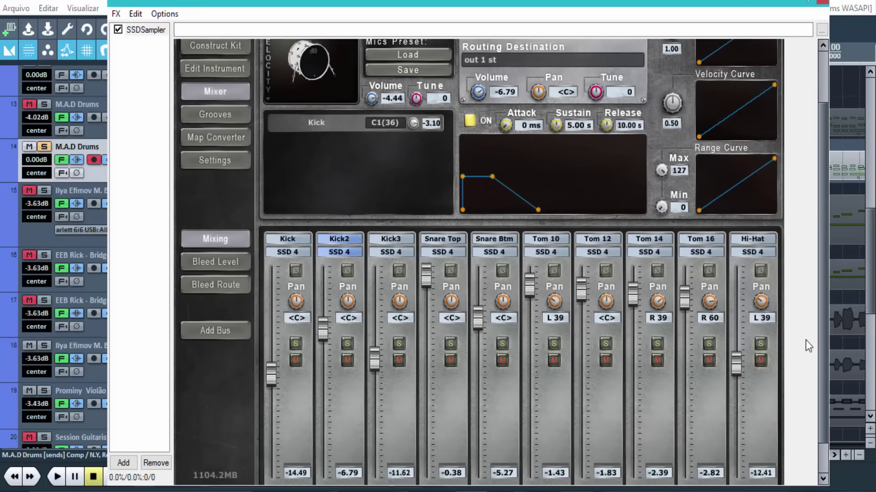
pyautogui.moveTo(821, 335); pyautogui.dragTo(827, 293)
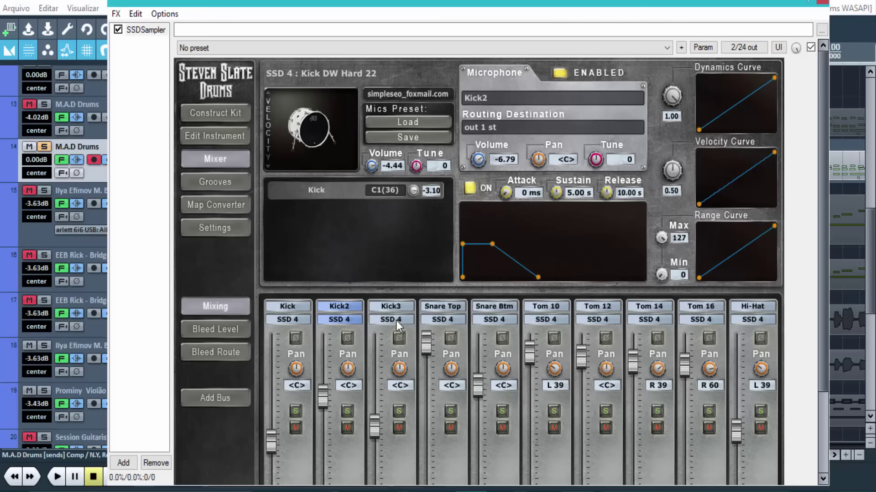
# Step: Compare the instrument and microphone settings of the Kick, Kick2 and Kick3 channels
pyautogui.click(297, 456)
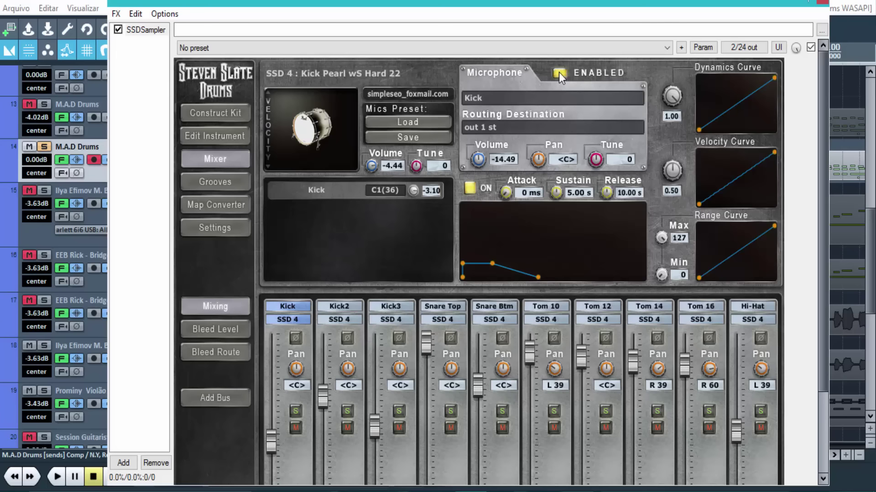
pyautogui.click(350, 450)
pyautogui.click(389, 466)
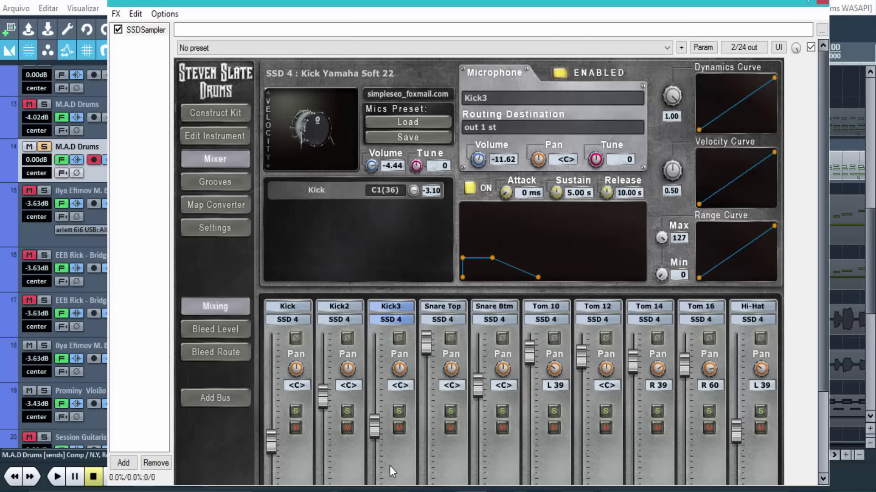
# Step: Inspect the Snare Top and Snare Btm channels, checking them against the Kick3 channel
pyautogui.click(457, 458)
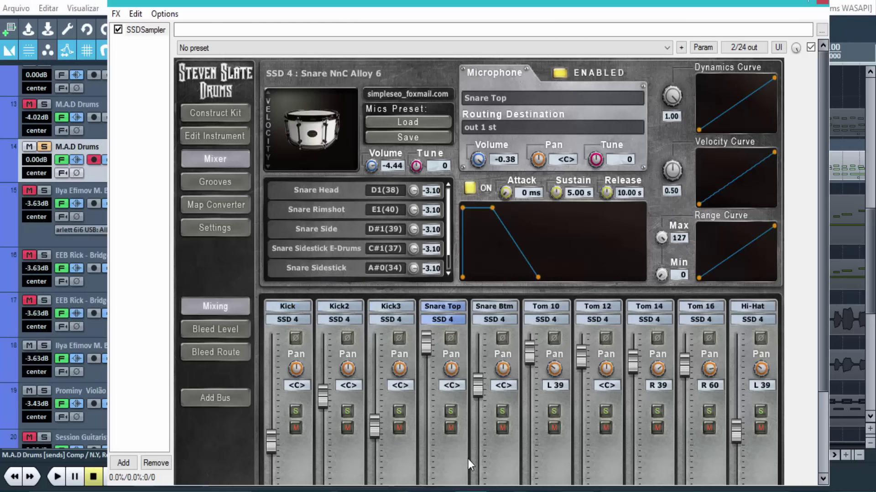
pyautogui.click(501, 467)
pyautogui.click(403, 449)
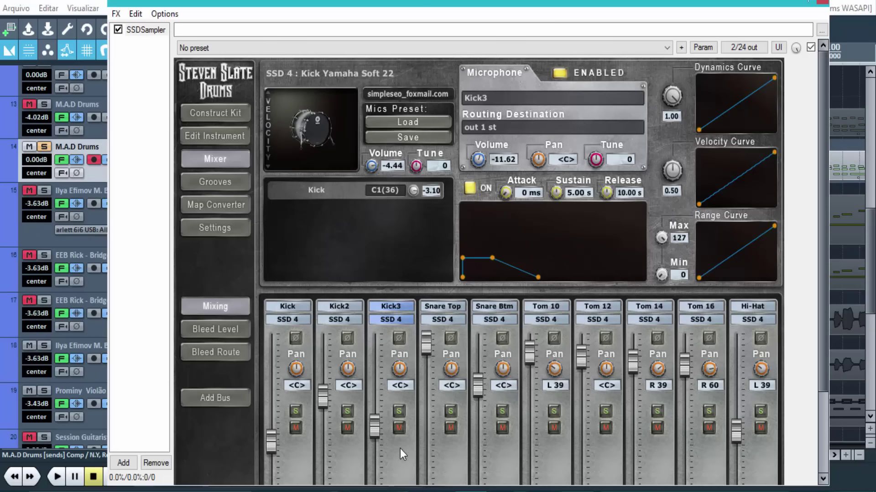
pyautogui.click(445, 452)
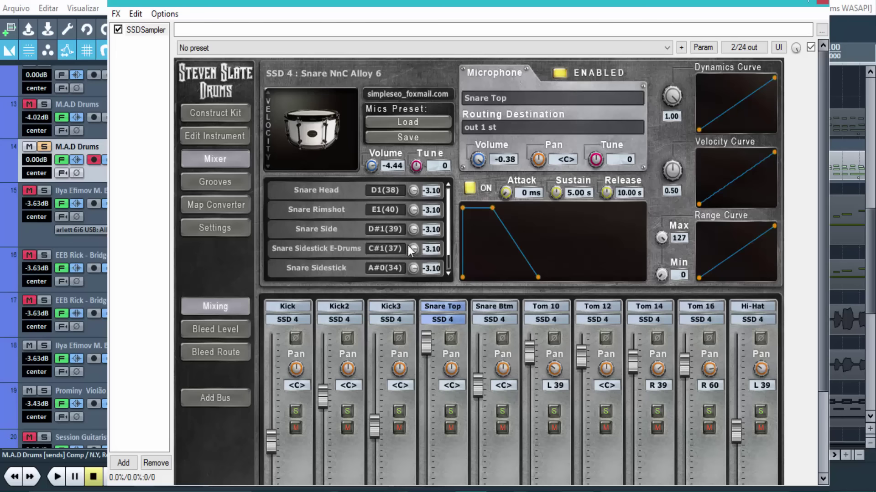
pyautogui.click(493, 454)
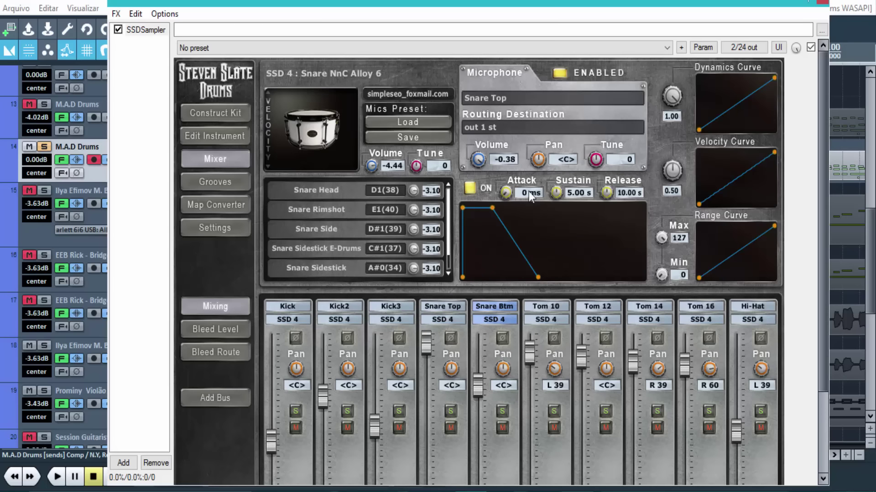
# Step: Inspect the Tom 10, Tom 12 and Tom 14 channels and return to the Snare Btm channel
pyautogui.click(551, 453)
pyautogui.click(596, 460)
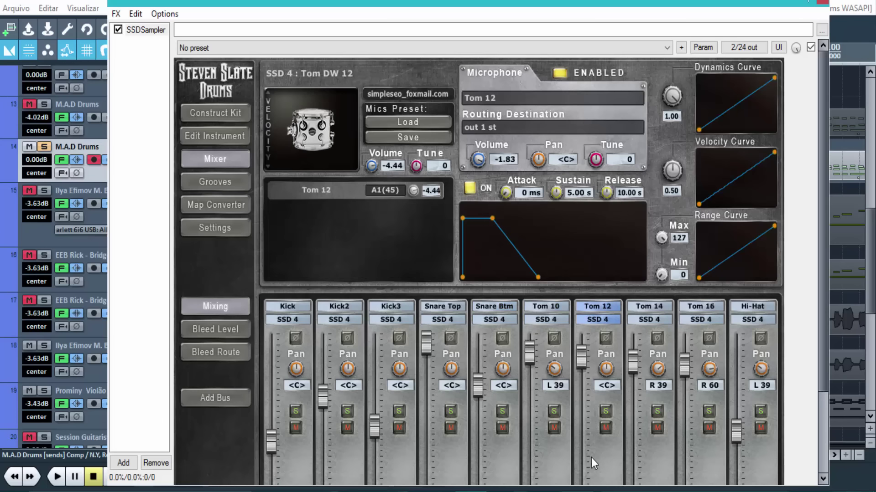
pyautogui.click(652, 471)
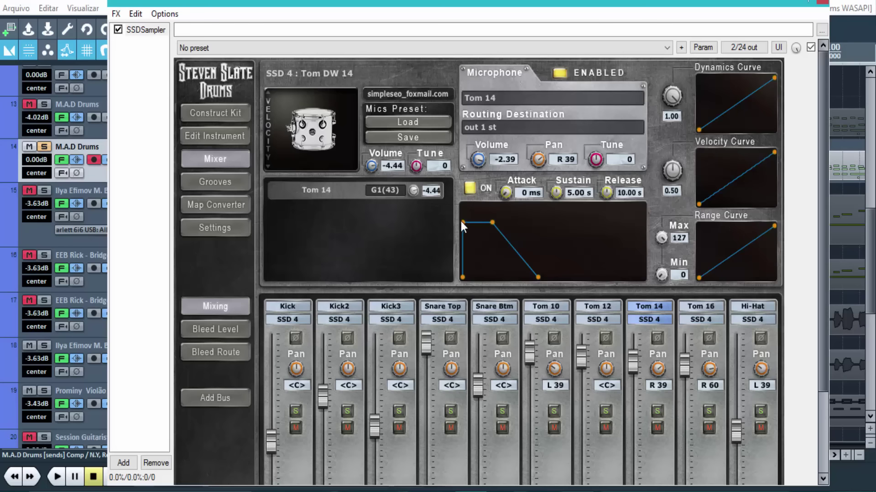
pyautogui.click(487, 462)
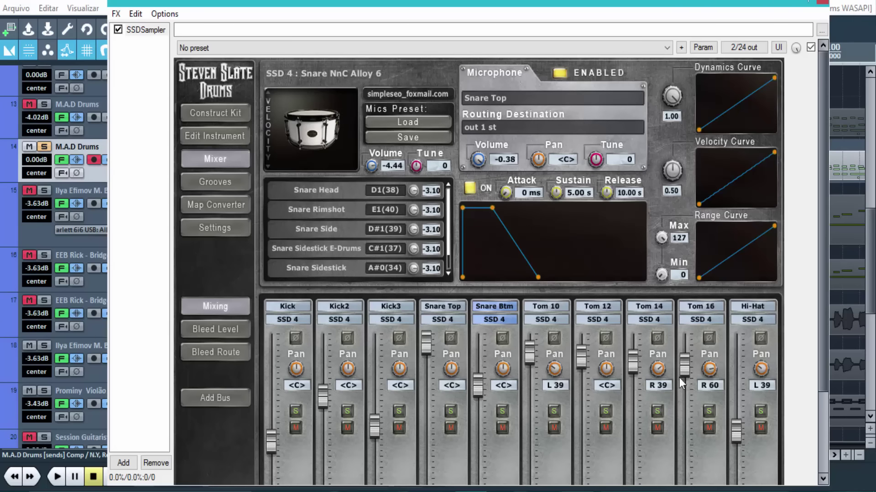
# Step: Compare the instrument and microphone settings of the Tom 14, Snare Btm, Kick3, Kick2 and Kick channels
pyautogui.click(657, 453)
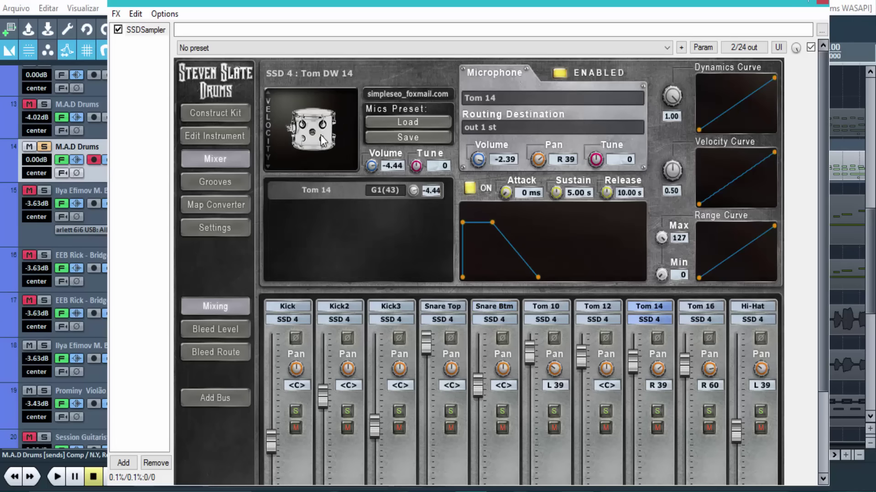
pyautogui.click(512, 445)
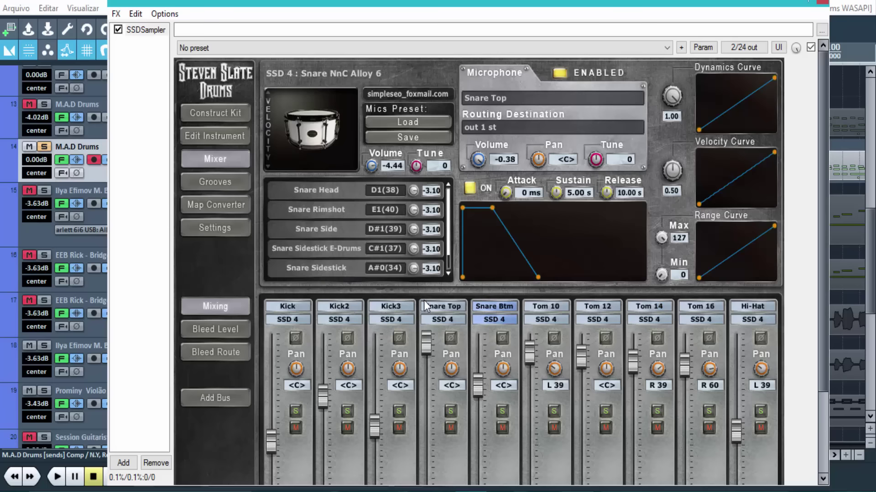
pyautogui.click(405, 446)
pyautogui.click(339, 445)
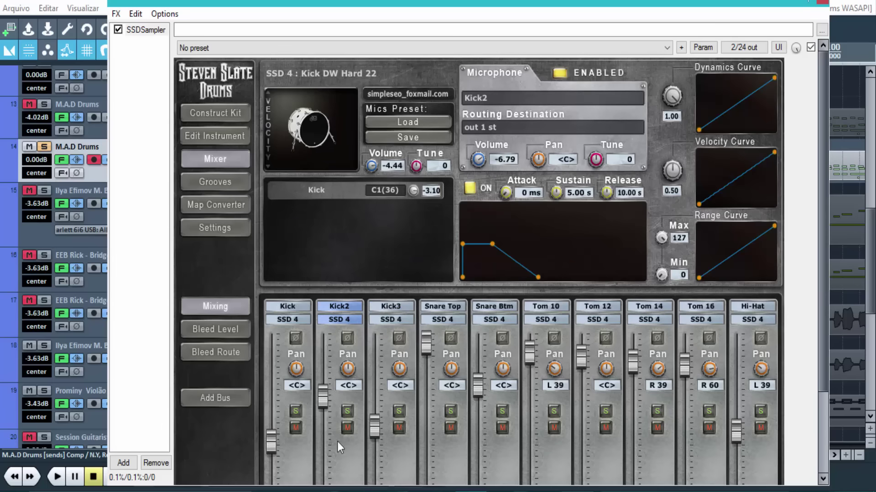
pyautogui.click(295, 471)
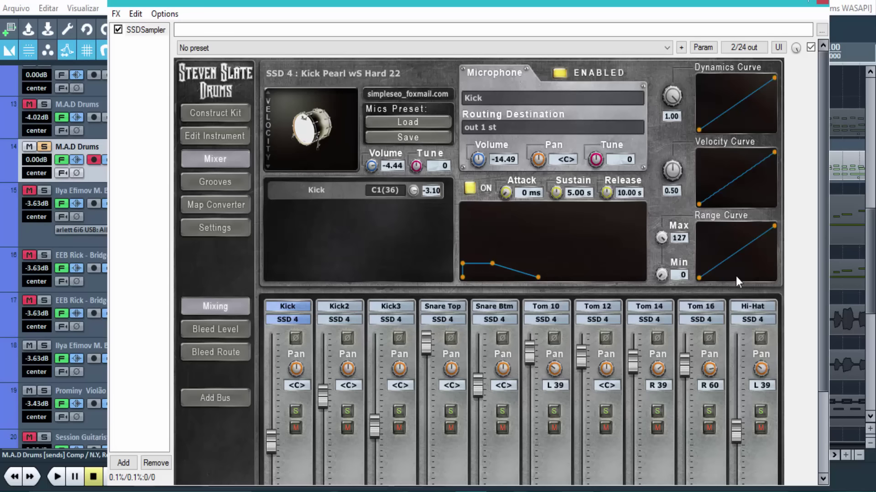
# Step: Raise the Kick channel's fader to -11.95 in the sampler's mixer
pyautogui.moveTo(823, 182); pyautogui.dragTo(841, 268)
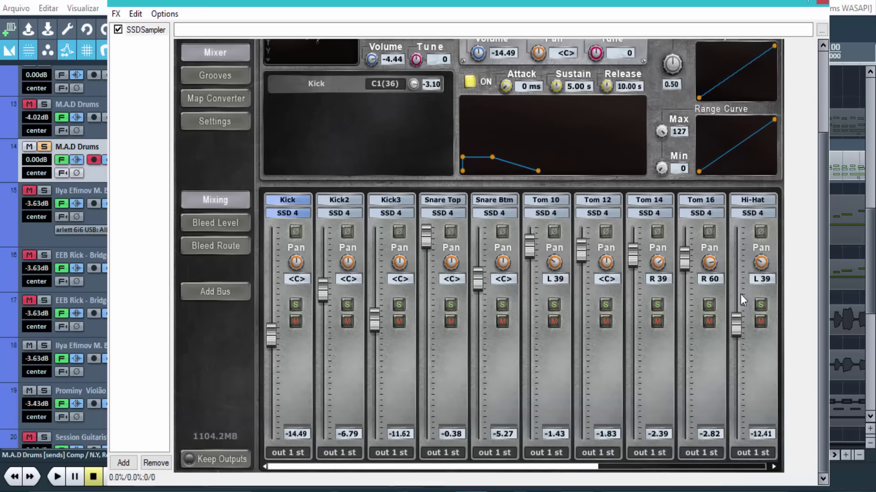
pyautogui.scroll(-5, 278, 385)
pyautogui.moveTo(267, 338); pyautogui.dragTo(277, 324)
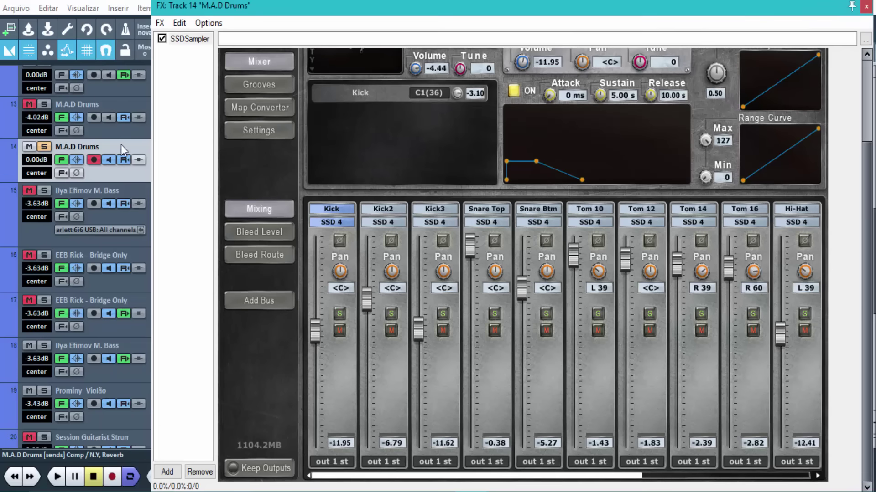
# Step: Build multichannel output routing for SSDSampler on track 14, accepting the addition of the new tracks
pyautogui.click(125, 147)
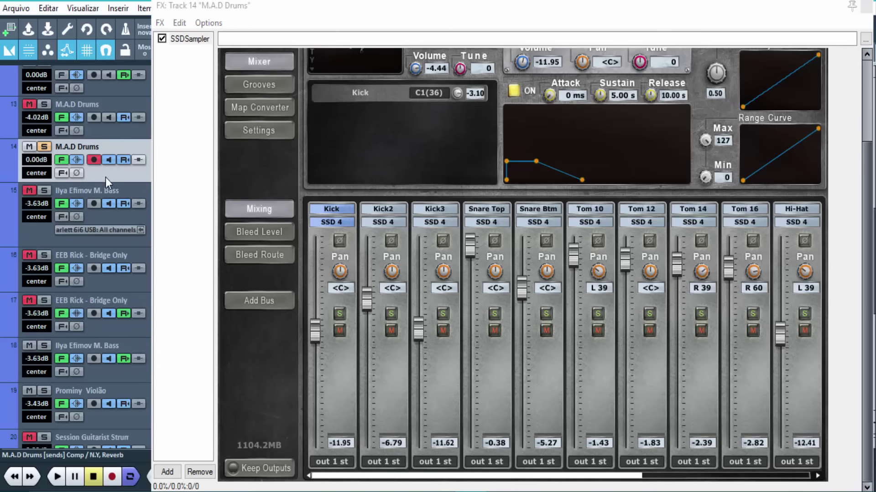
pyautogui.click(191, 39)
pyautogui.rightClick(189, 39)
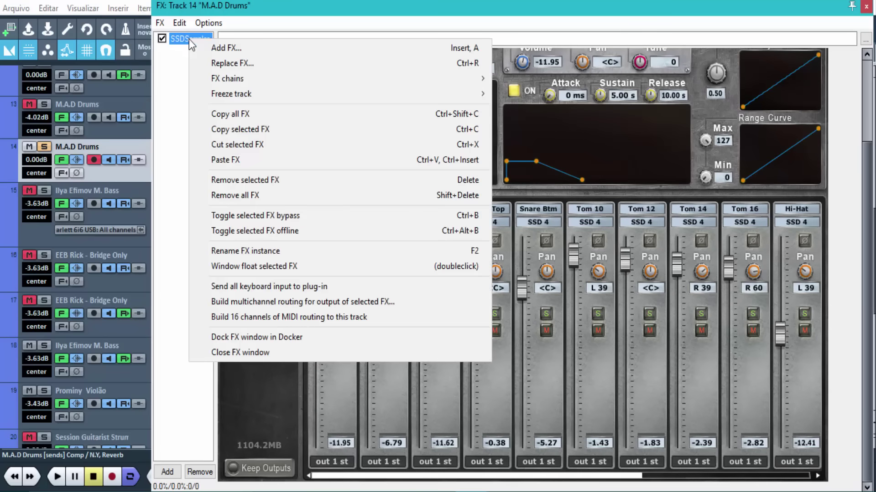
pyautogui.click(251, 302)
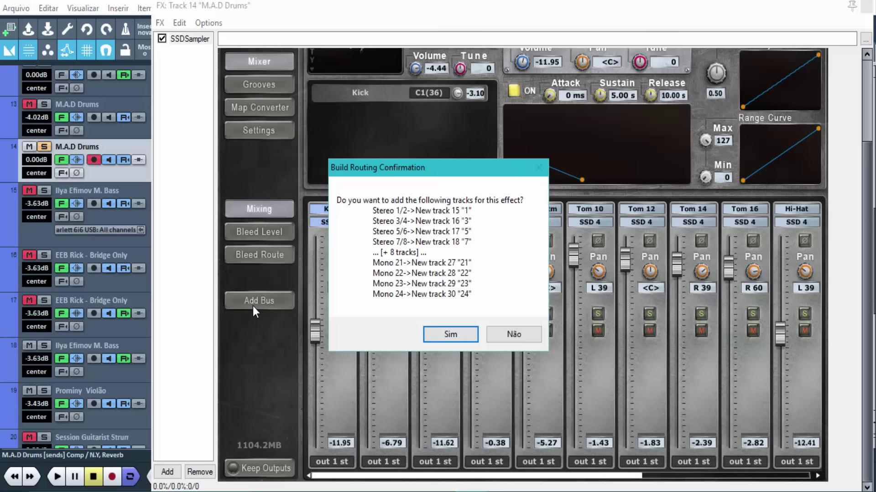
pyautogui.click(449, 334)
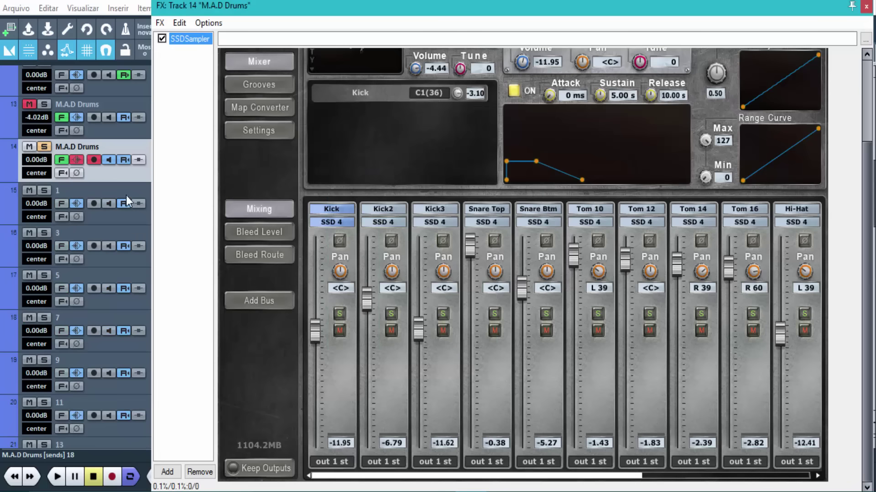
# Step: Look through the newly added output tracks from 1 to 24 below the M.A.D Drums track
pyautogui.click(107, 192)
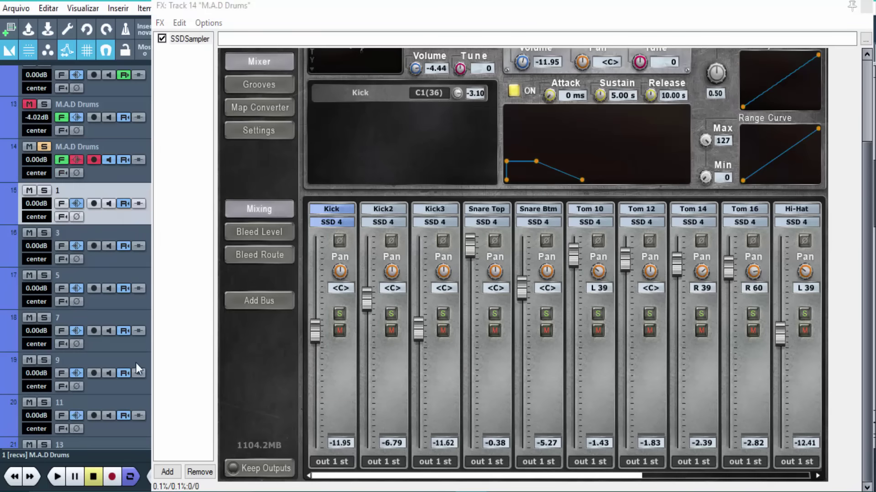
pyautogui.scroll(1, 132, 361)
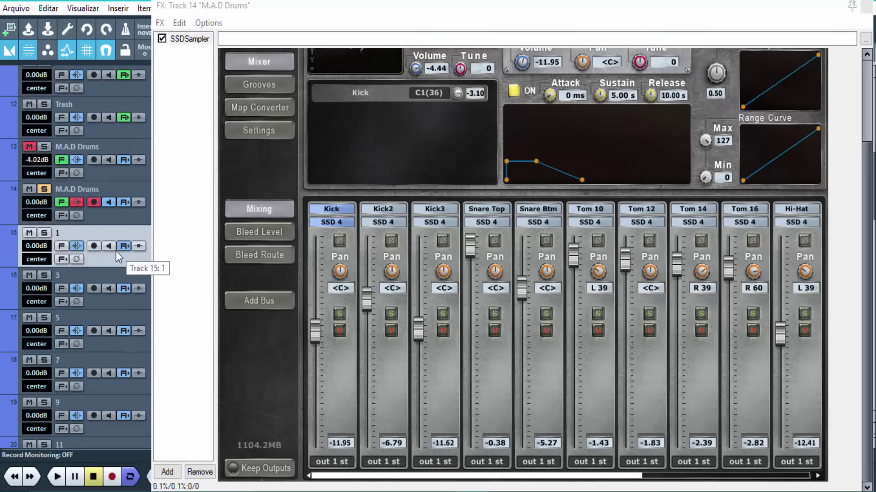
pyautogui.scroll(-3, 116, 251)
pyautogui.scroll(-8, 124, 305)
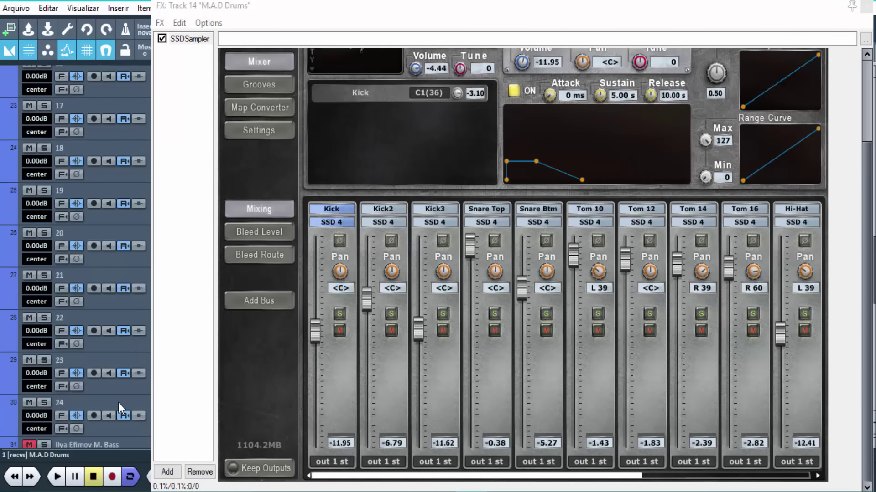
pyautogui.click(118, 404)
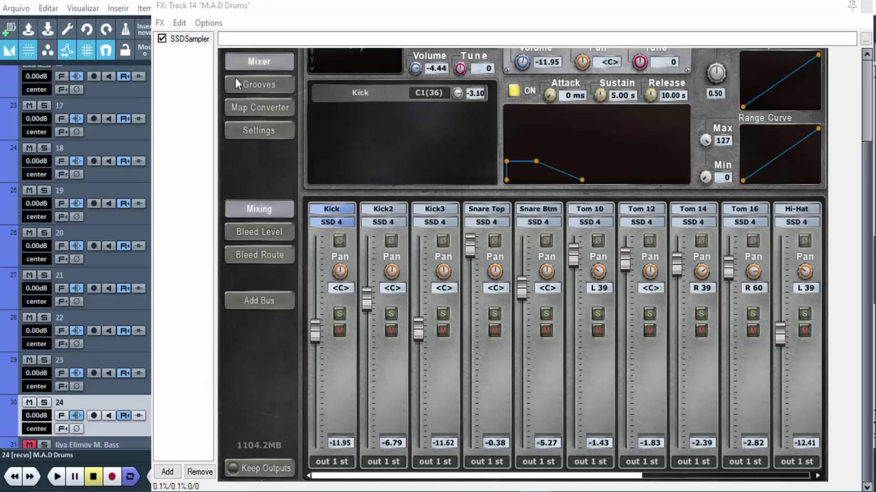
pyautogui.scroll(16, 93, 297)
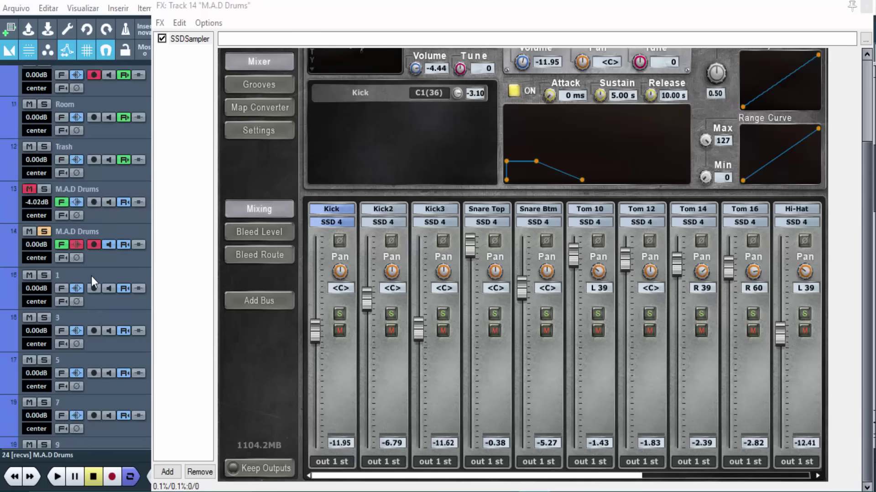
# Step: Select the soloed M.A.D Drums track and start playback, keeping its new output tracks in view
pyautogui.click(126, 358)
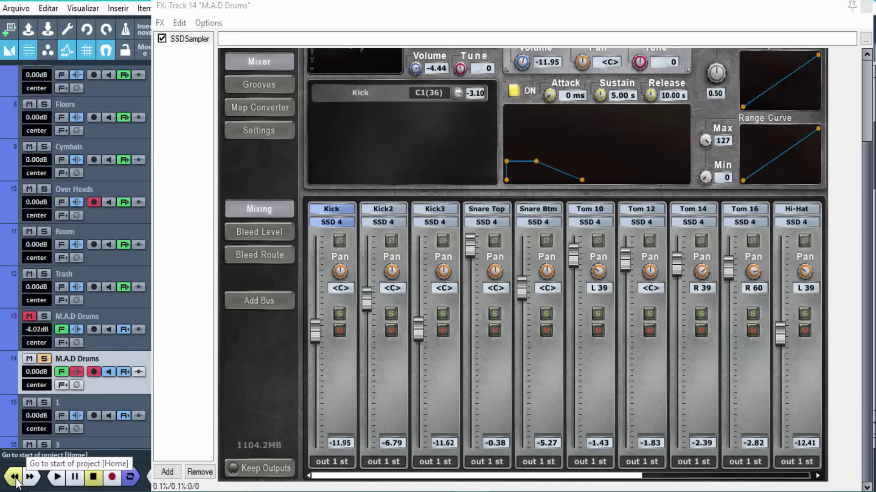
pyautogui.click(57, 477)
pyautogui.scroll(2, 89, 310)
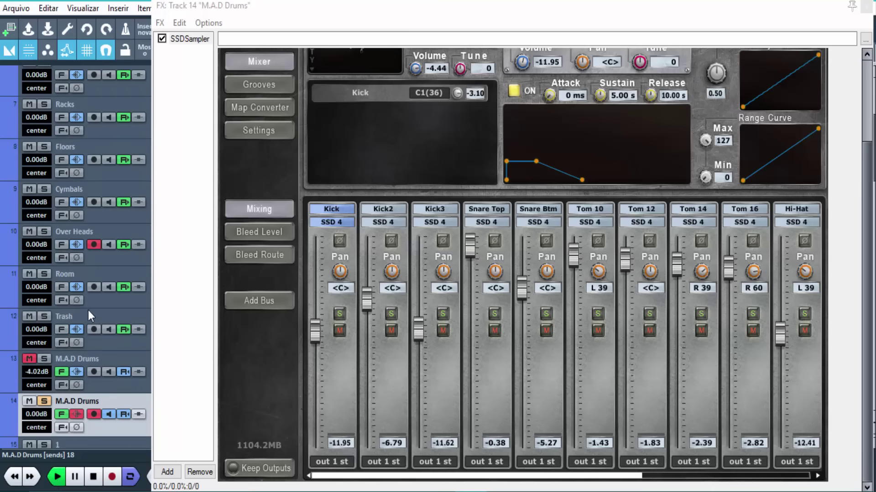
pyautogui.scroll(-5, 119, 310)
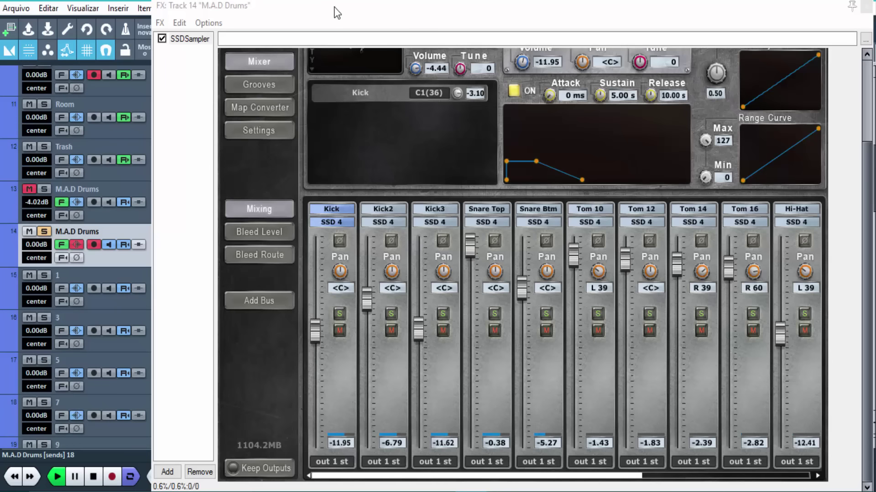
# Step: Move the plug-in window aside, check the output tracks' level meters during playback, and stop playback
pyautogui.moveTo(335, 7); pyautogui.dragTo(428, 8)
pyautogui.click(188, 291)
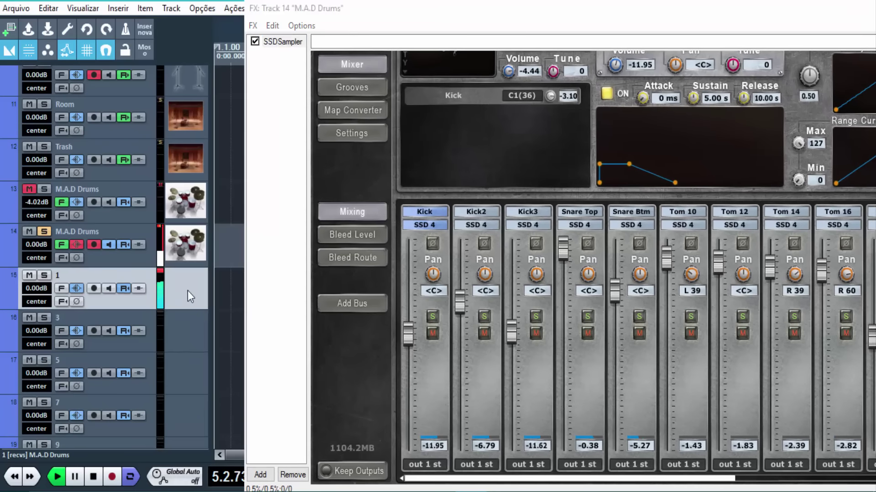
pyautogui.scroll(-4, 163, 380)
pyautogui.scroll(-8, 185, 346)
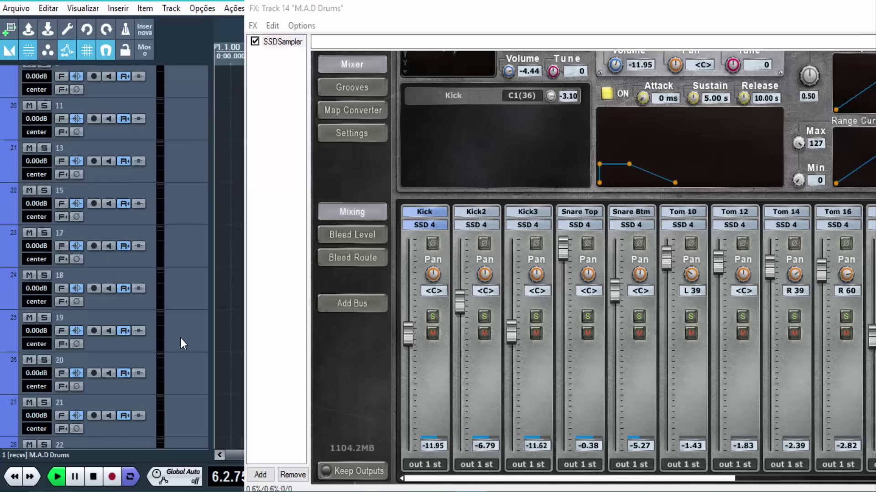
pyautogui.scroll(2, 135, 427)
pyautogui.click(93, 477)
pyautogui.scroll(10, 168, 388)
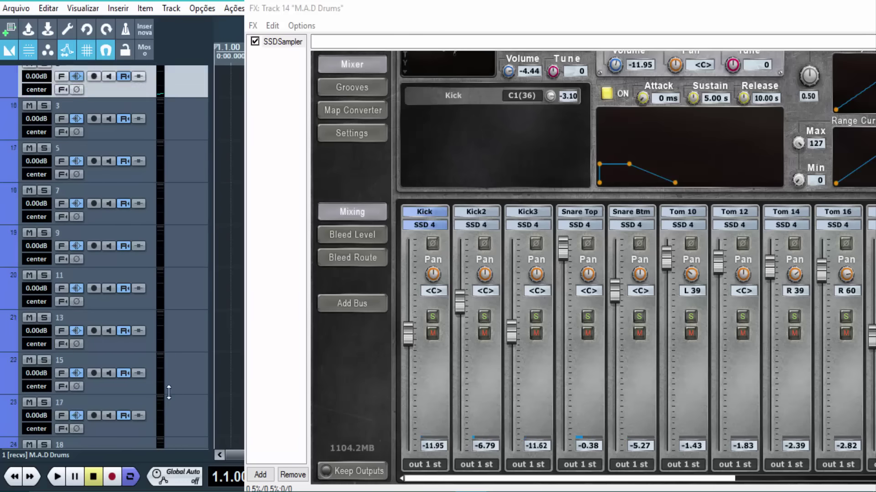
pyautogui.click(184, 335)
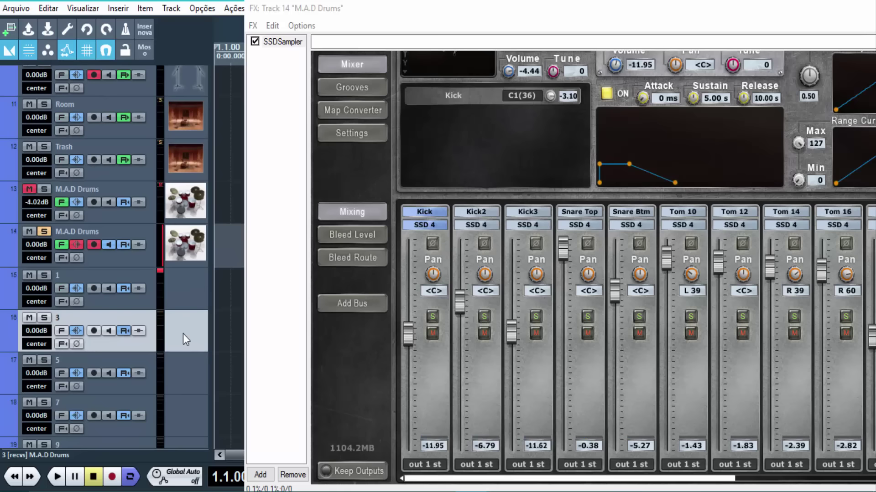
# Step: Undo the multichannel routing and the Kick fader change, reselect track 14 and move the plug-in window back
pyautogui.hotkey('ctrl', 'z')
pyautogui.hotkey('ctrl', 'z')
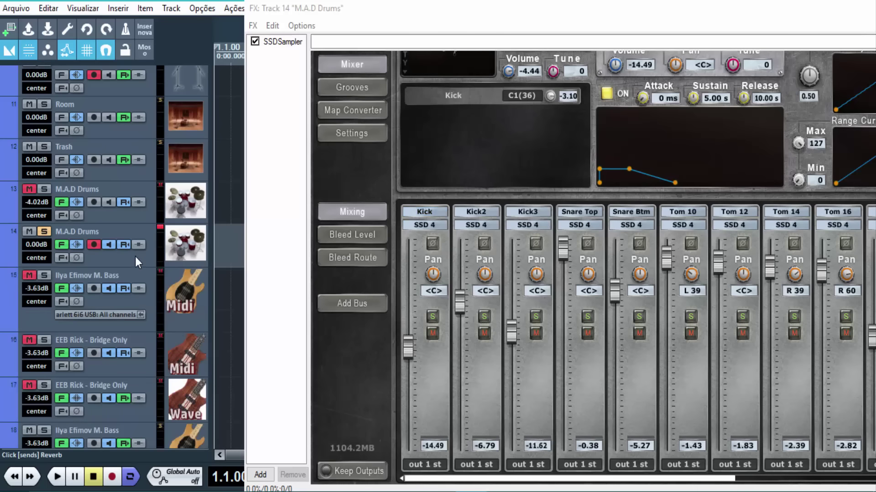
pyautogui.click(135, 256)
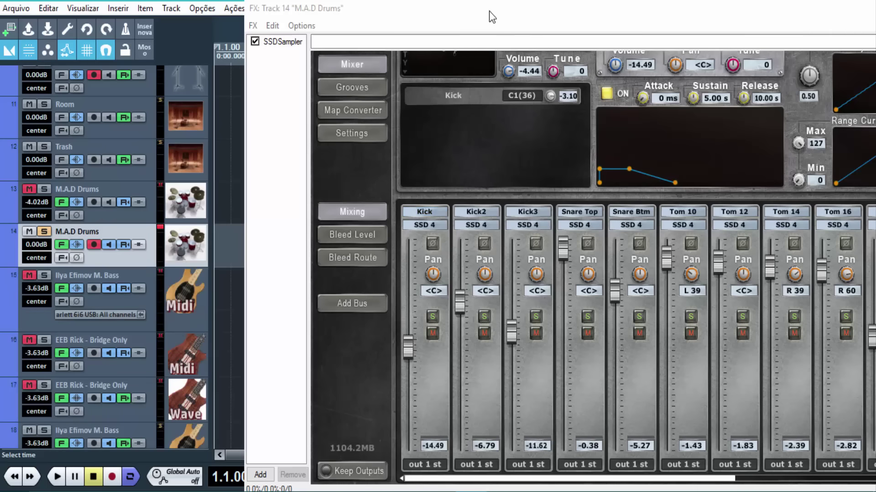
pyautogui.moveTo(489, 11); pyautogui.dragTo(442, 13)
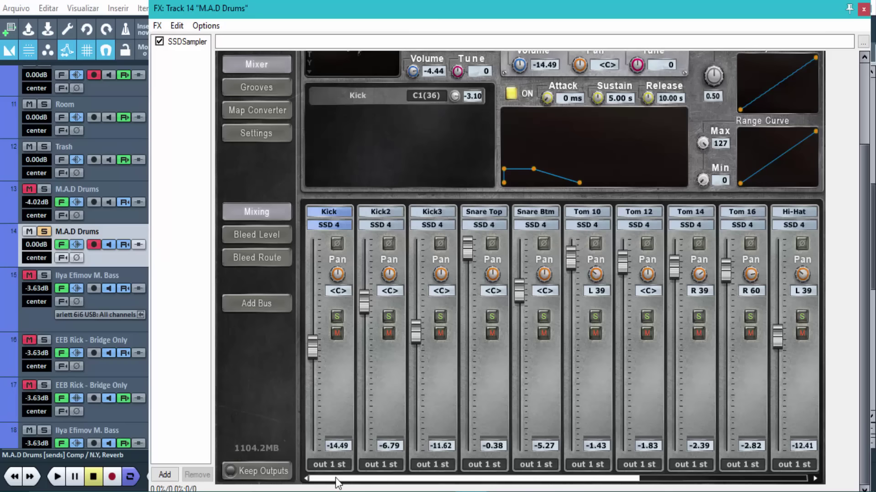
# Step: Inspect the sampler's remaining mixer channels, selecting Tom 10, Tom 12, Tom 16, Hi-Hat and Overhead
pyautogui.moveTo(336, 480); pyautogui.dragTo(552, 478)
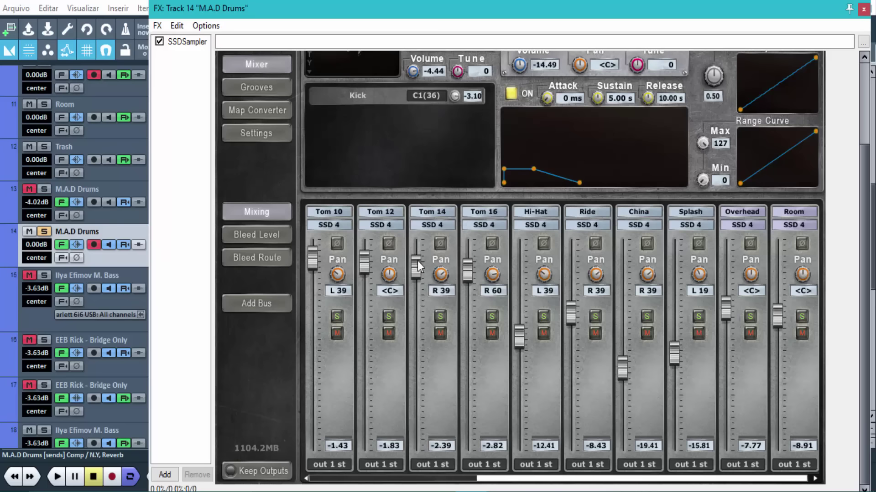
pyautogui.moveTo(492, 484); pyautogui.dragTo(440, 485)
pyautogui.click(409, 399)
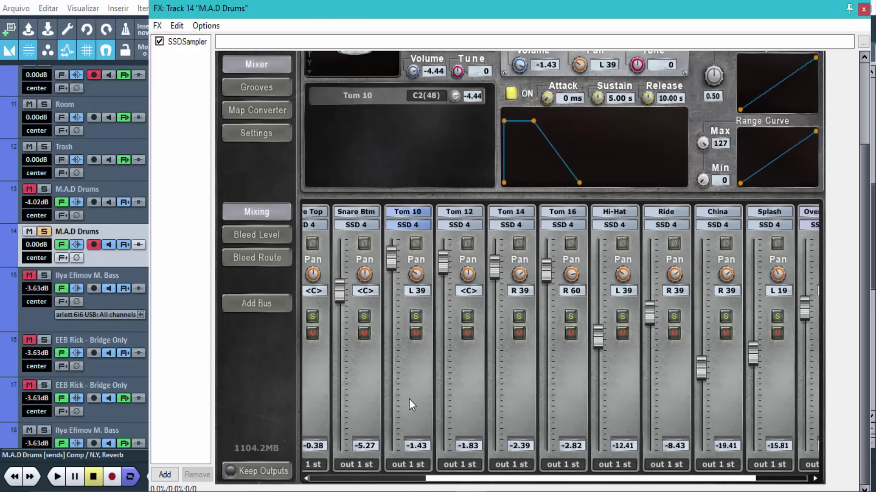
pyautogui.click(460, 380)
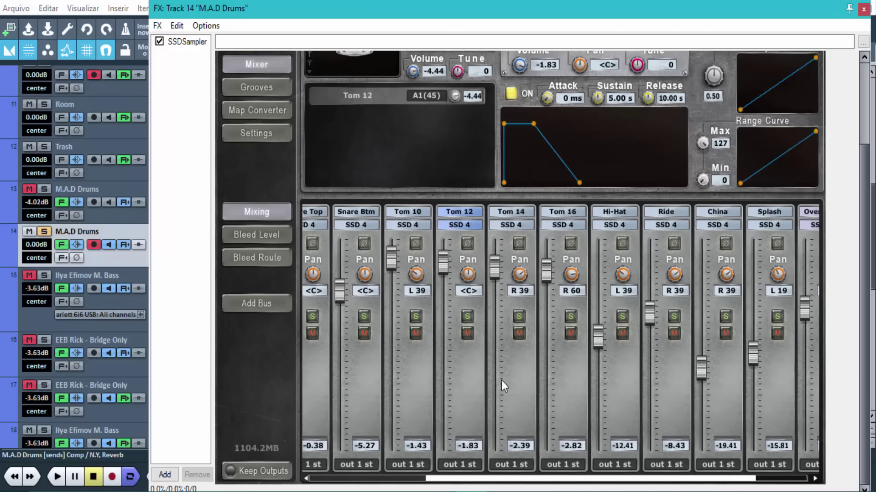
pyautogui.click(568, 388)
pyautogui.click(617, 398)
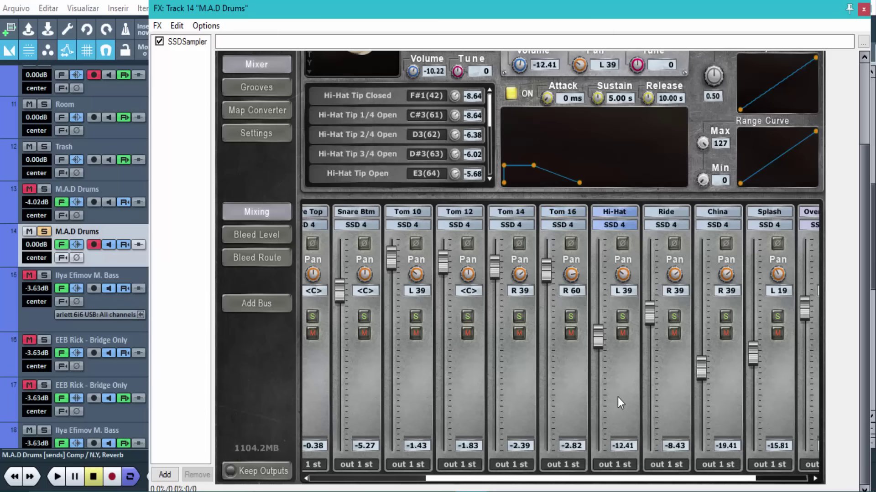
pyautogui.moveTo(507, 479); pyautogui.dragTo(558, 479)
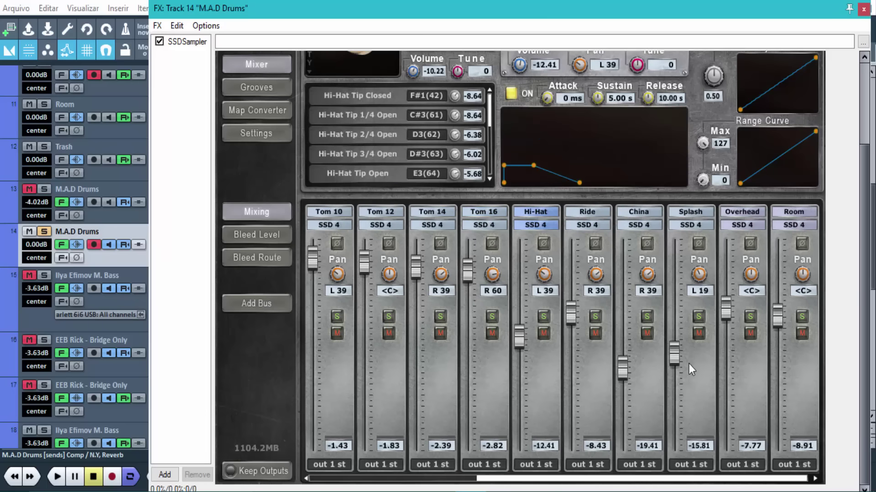
pyautogui.click(743, 393)
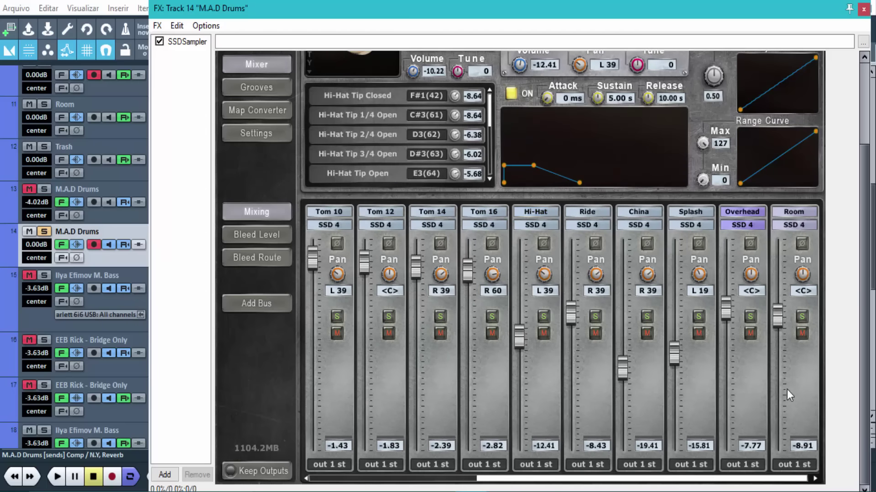
# Step: Inspect the output options available for the Kick channel, leaving it on out 1 st
pyautogui.moveTo(539, 485); pyautogui.dragTo(335, 474)
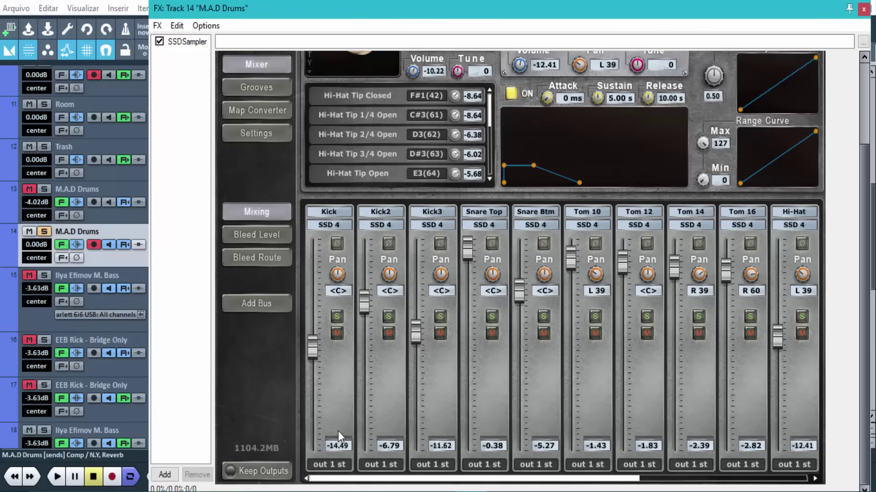
pyautogui.click(326, 466)
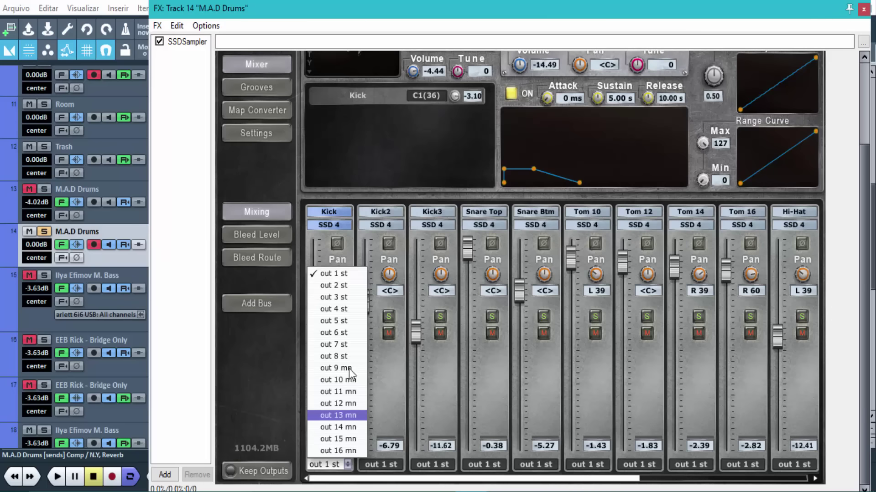
pyautogui.click(386, 411)
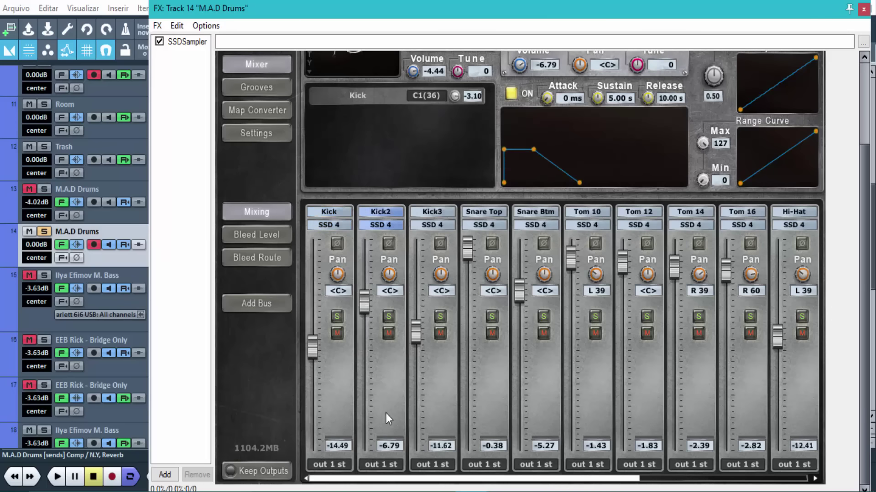
pyautogui.click(316, 465)
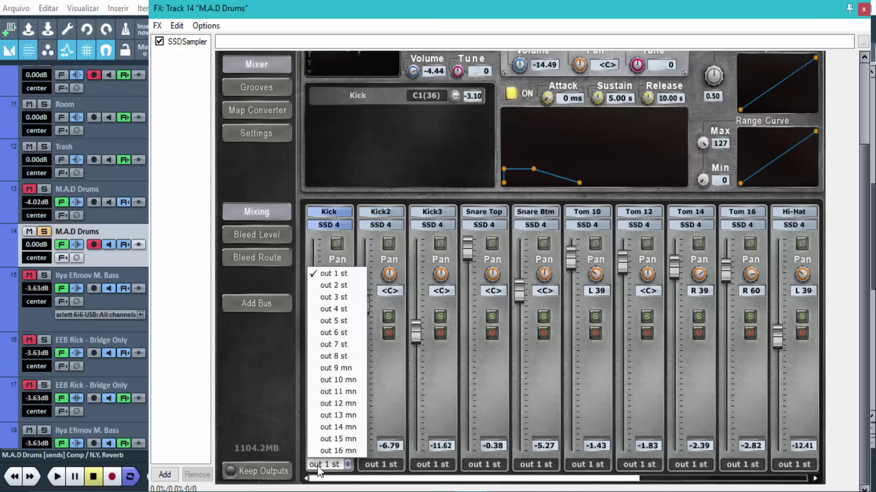
pyautogui.click(385, 378)
# Step: Set the Kick2 channel's volume to -9.71 and route it to out 2 st
pyautogui.click(363, 444)
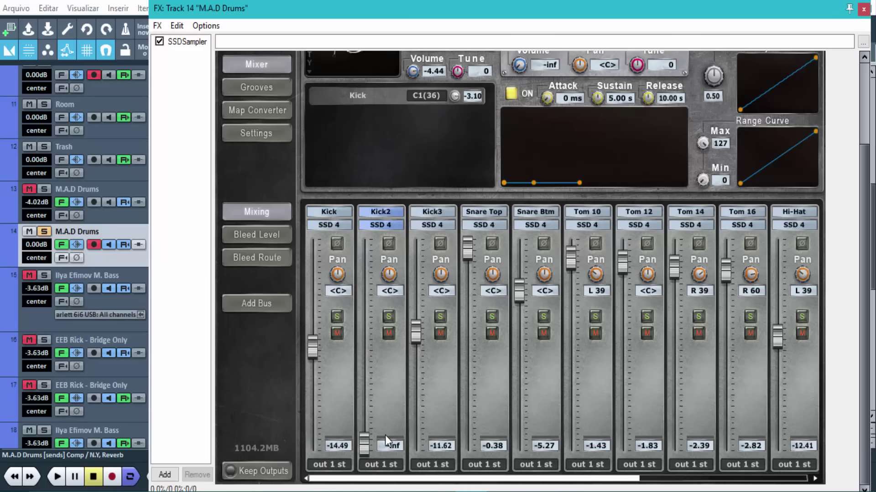
pyautogui.click(364, 322)
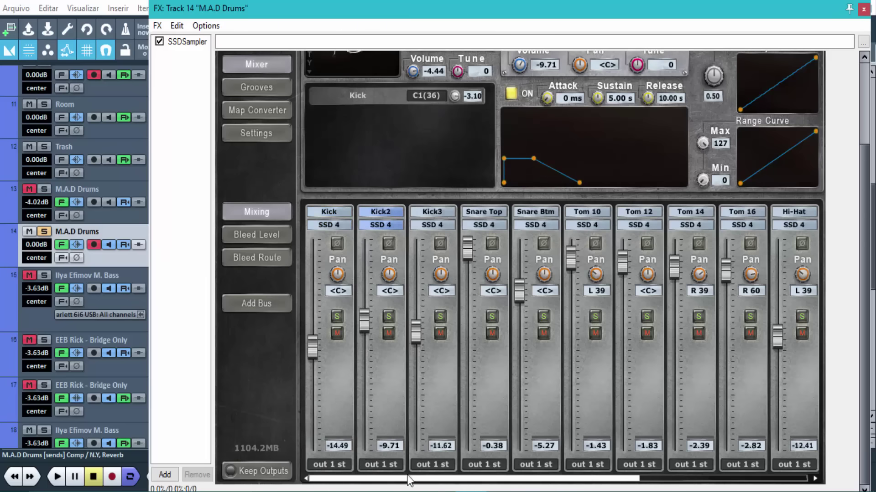
pyautogui.click(386, 465)
pyautogui.click(383, 286)
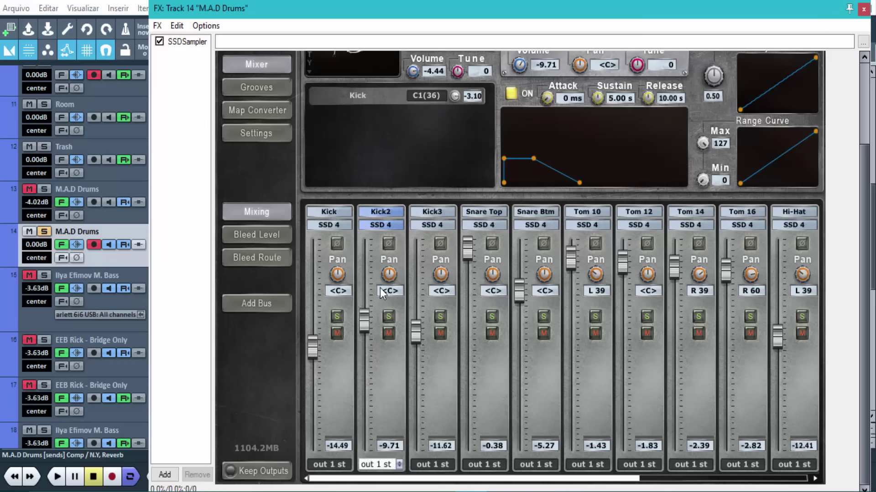
# Step: Route Kick3 to out 3 st, Snare Top to out 4 st and Snare Btm to out 5 st
pyautogui.click(432, 464)
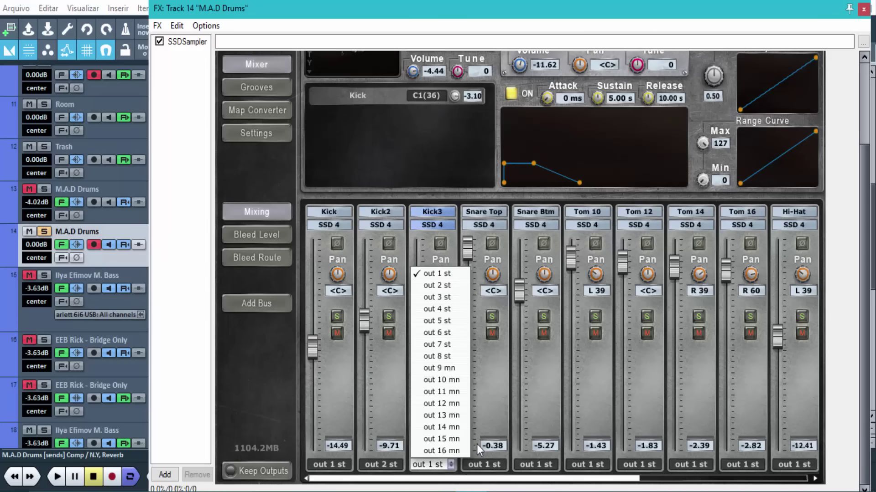
pyautogui.click(440, 300)
pyautogui.click(490, 461)
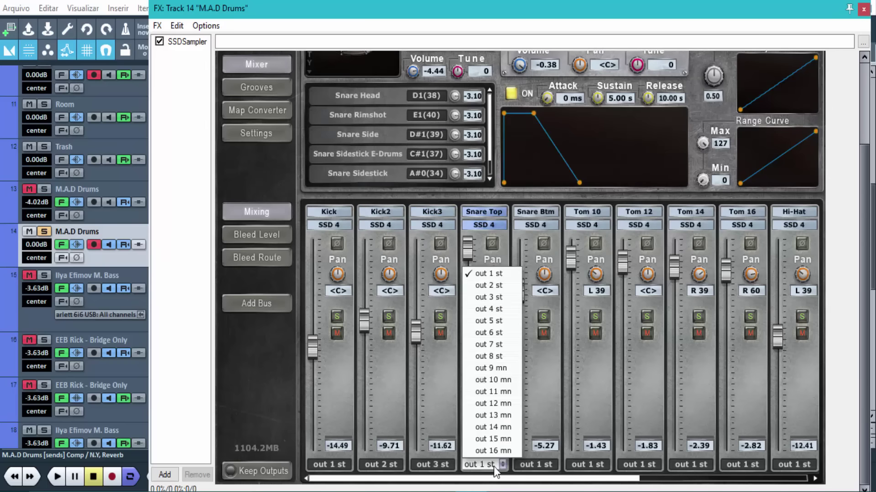
pyautogui.click(498, 309)
pyautogui.click(537, 464)
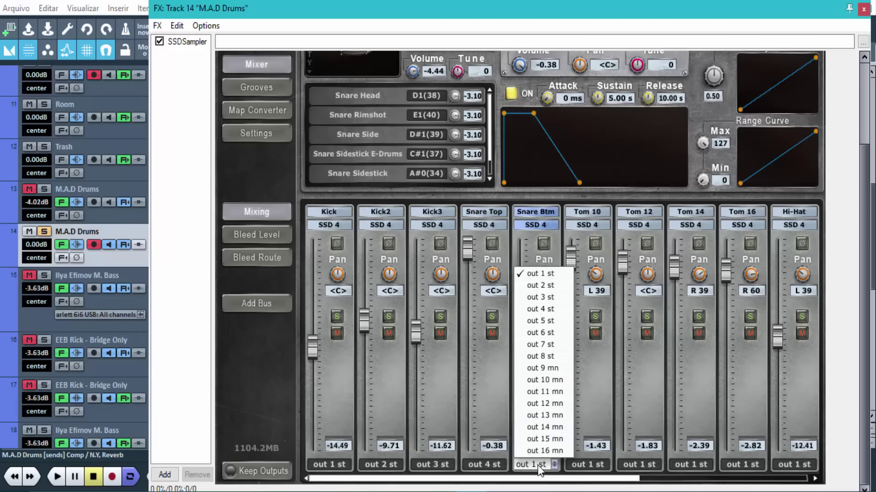
pyautogui.click(549, 322)
# Step: Route Tom 10 to out 6 st, Tom 12 to out 7 st and Tom 14 to out 8 st
pyautogui.click(590, 465)
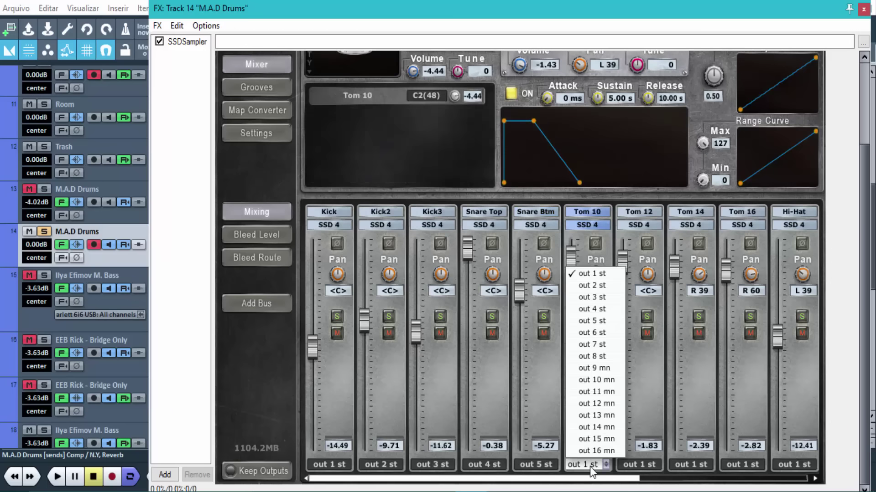
pyautogui.click(601, 333)
pyautogui.moveTo(461, 483); pyautogui.dragTo(550, 476)
pyautogui.click(503, 465)
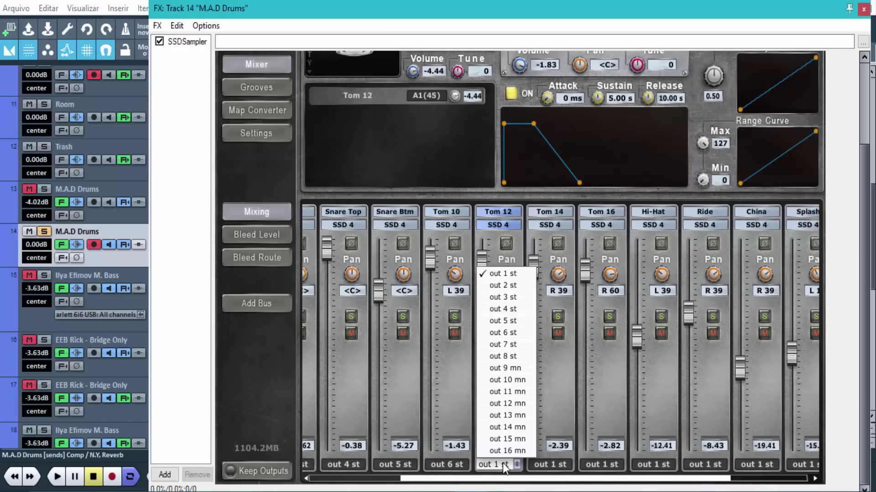
pyautogui.click(507, 345)
pyautogui.click(560, 462)
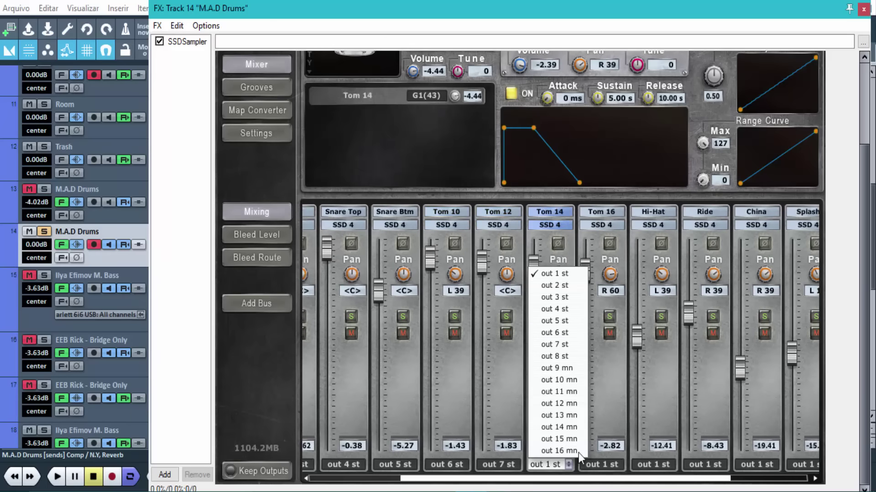
pyautogui.click(561, 356)
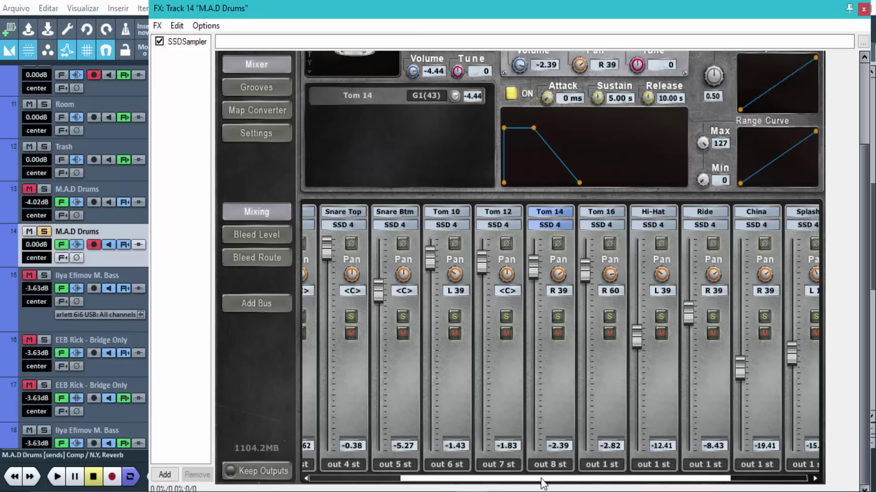
# Step: Route Tom 16 to out 9 mn and Hi-Hat to out 10 mn
pyautogui.hscroll(3, 532, 476)
pyautogui.click(534, 465)
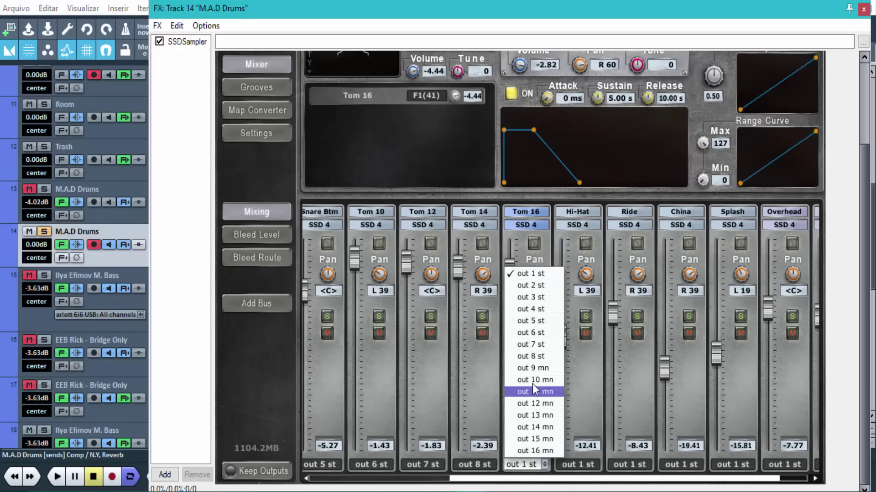
pyautogui.click(538, 372)
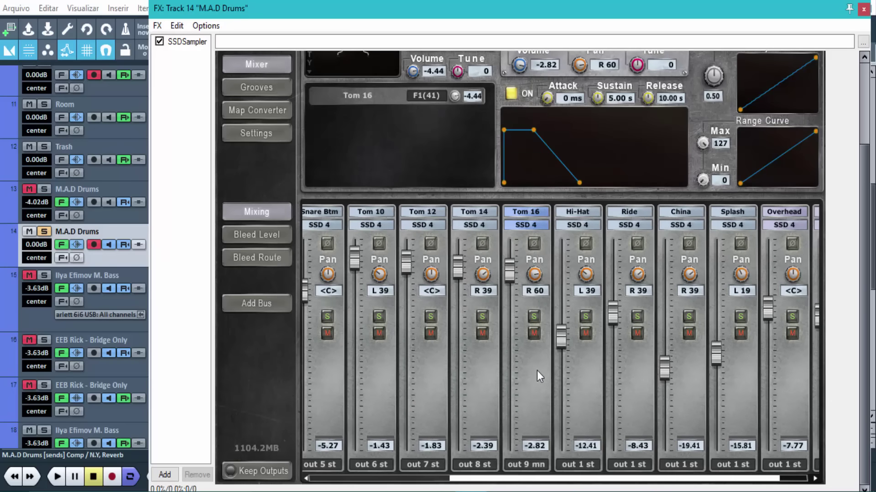
pyautogui.click(580, 465)
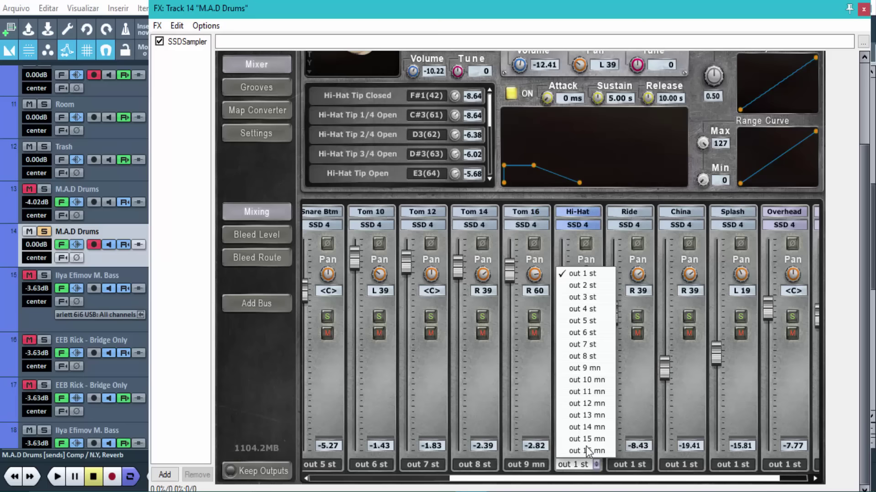
pyautogui.click(585, 381)
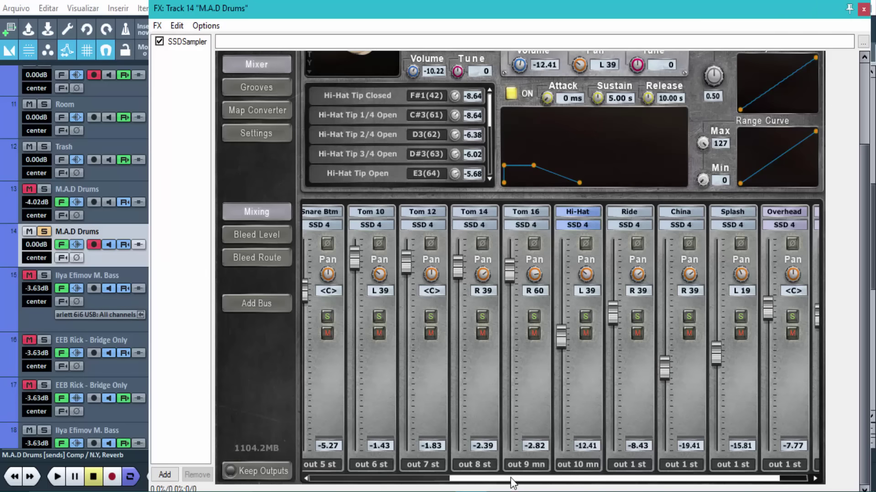
# Step: Route Ride to out 11 mn, China to out 12 mn and Splash to out 13 mn
pyautogui.moveTo(510, 479); pyautogui.dragTo(538, 479)
pyautogui.click(593, 467)
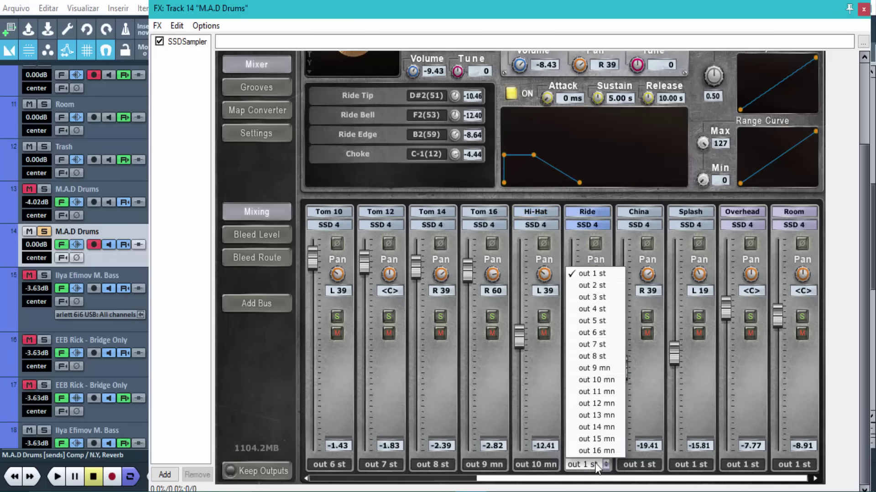
pyautogui.click(606, 395)
pyautogui.click(641, 465)
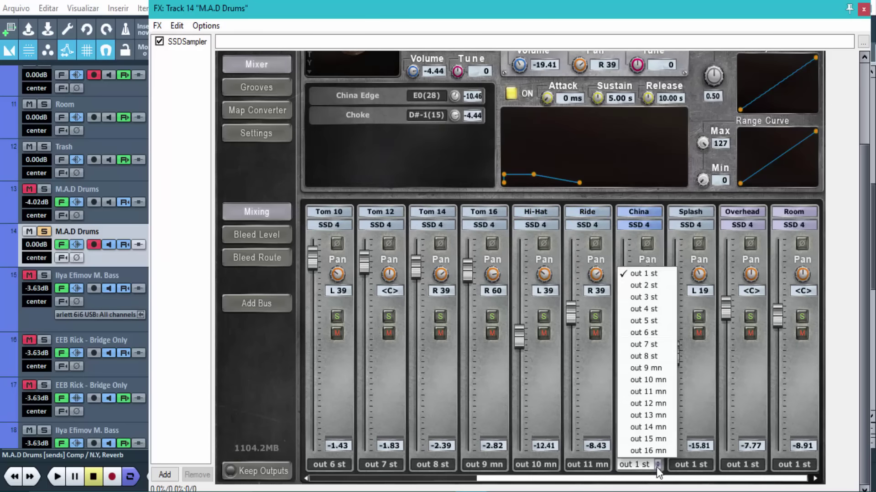
pyautogui.click(652, 403)
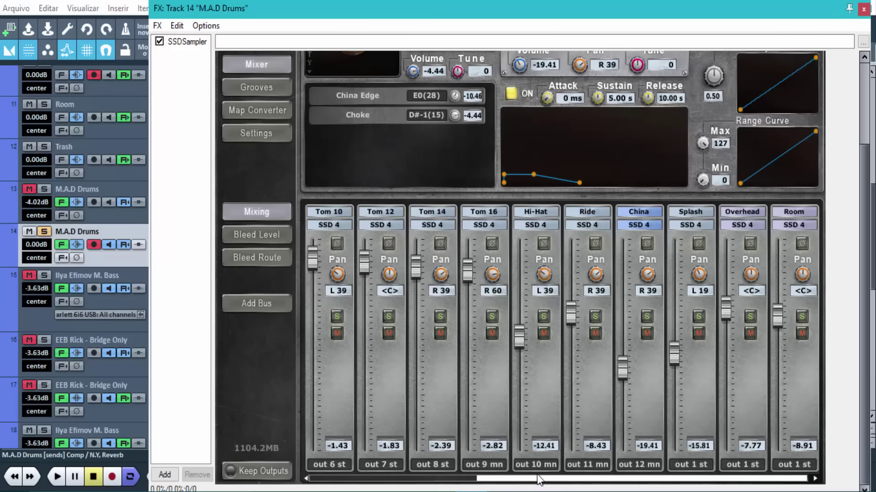
pyautogui.click(537, 475)
pyautogui.click(688, 467)
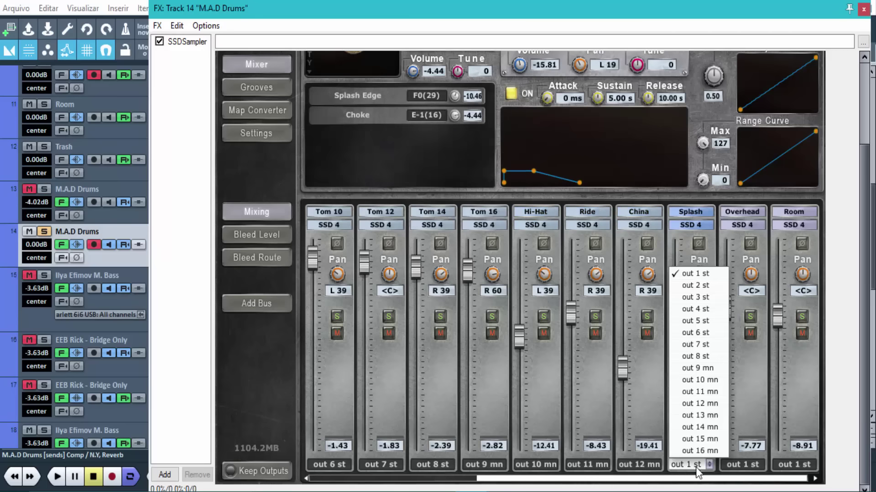
pyautogui.click(703, 415)
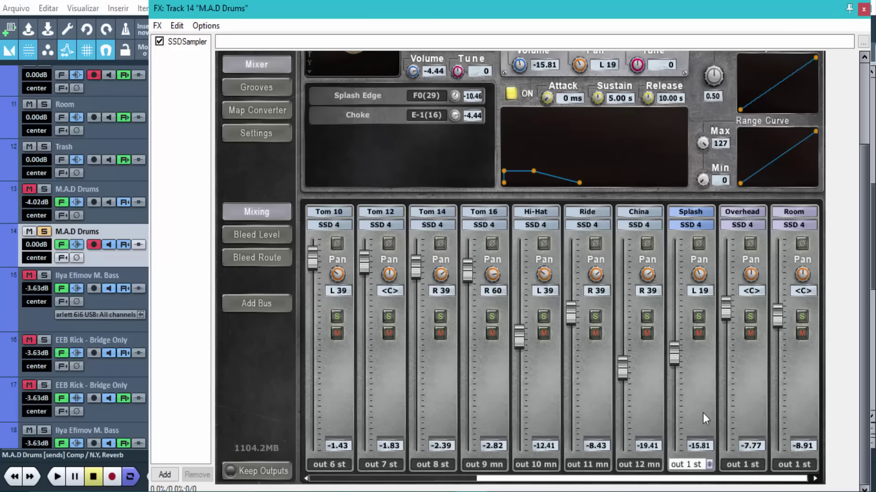
# Step: Route the Overhead channel to out 14 mn and the Room channel to out 15 mn
pyautogui.click(741, 464)
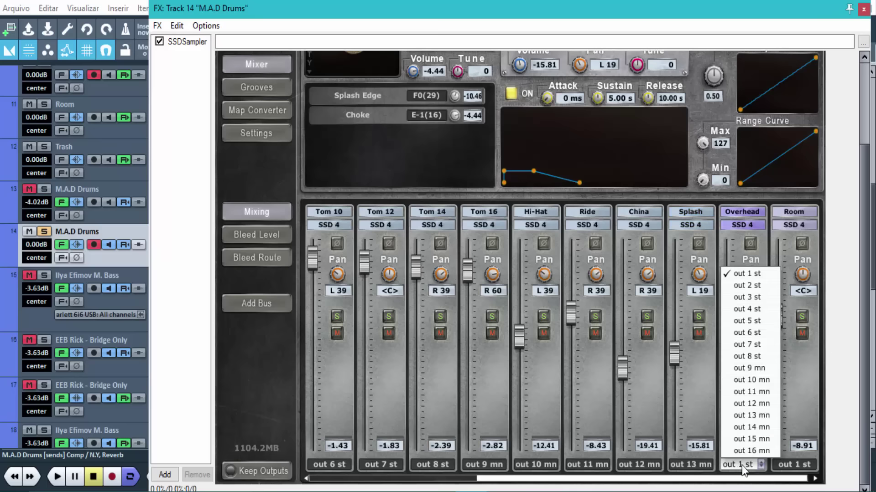
pyautogui.click(757, 428)
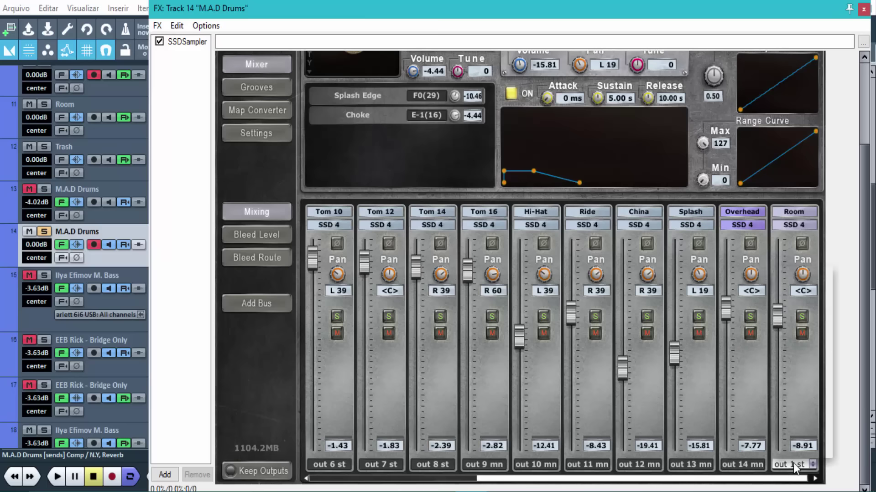
pyautogui.click(792, 463)
pyautogui.click(797, 443)
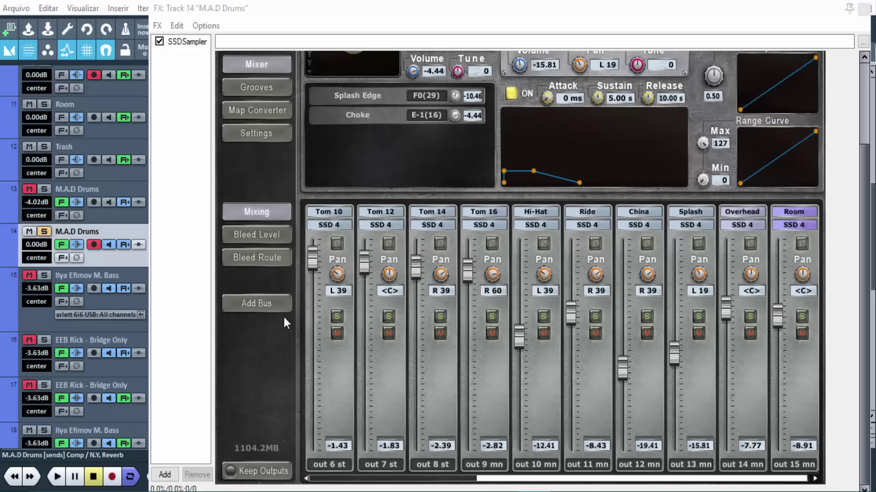
# Step: Build multichannel routing for the SSDSampler's outputs, adding the proposed new stereo and mono tracks
pyautogui.click(184, 42)
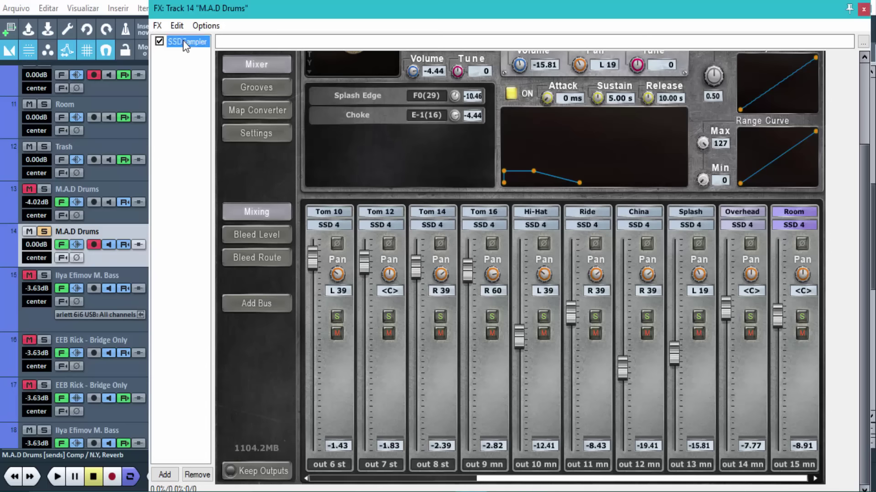
pyautogui.rightClick(183, 42)
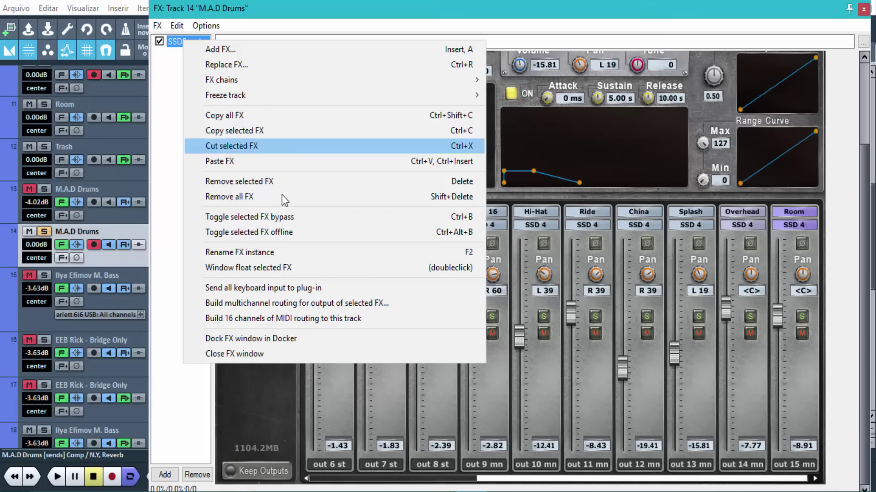
pyautogui.click(229, 303)
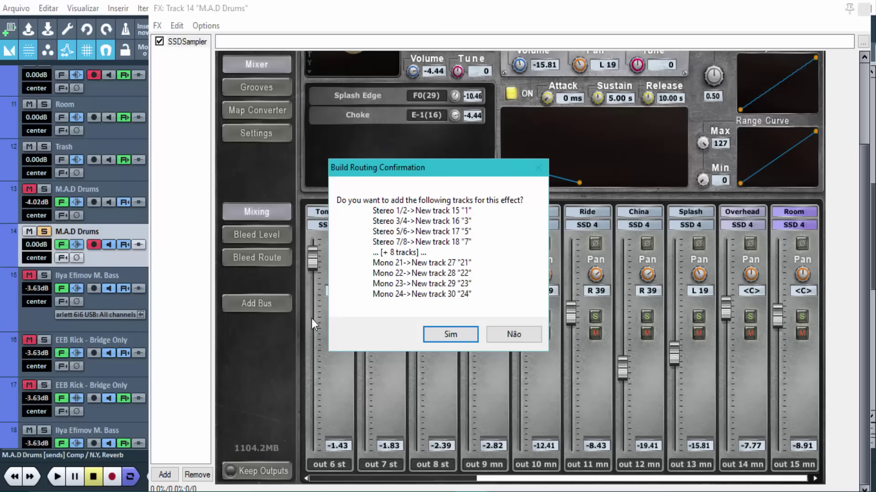
pyautogui.click(451, 335)
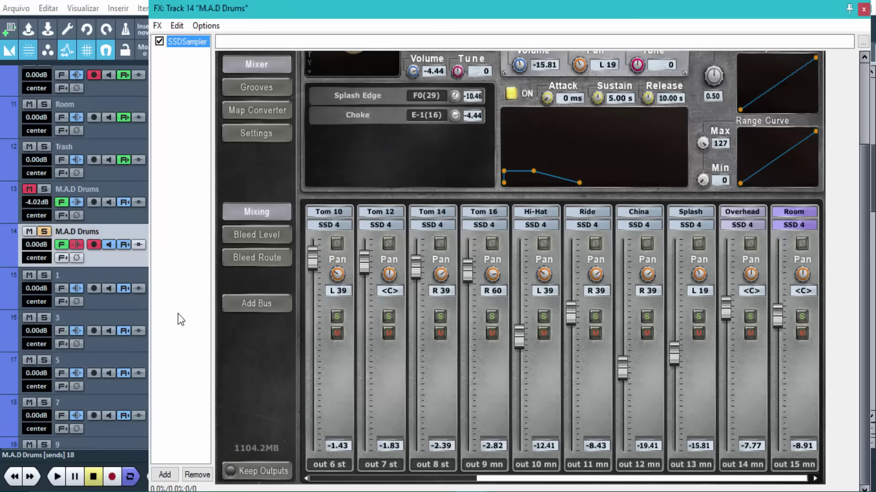
# Step: Play the project from the start, move the plug-in window aside and check the new output tracks' level meters
pyautogui.click(14, 480)
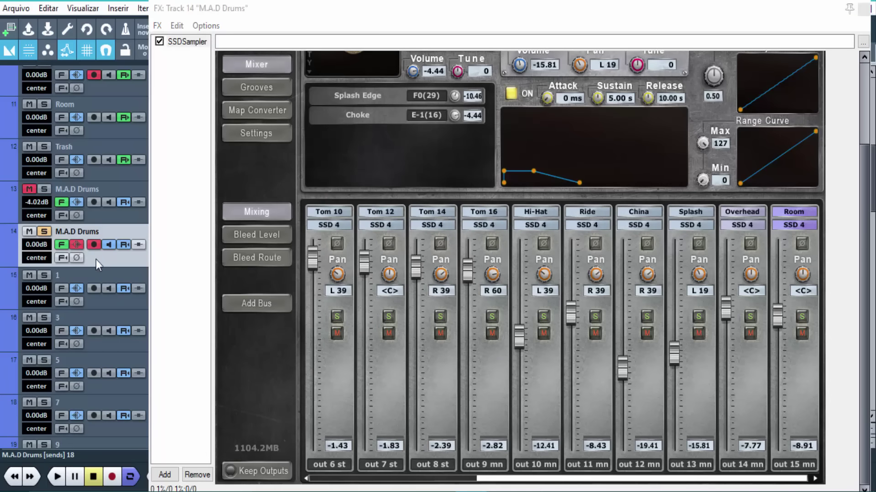
pyautogui.click(58, 477)
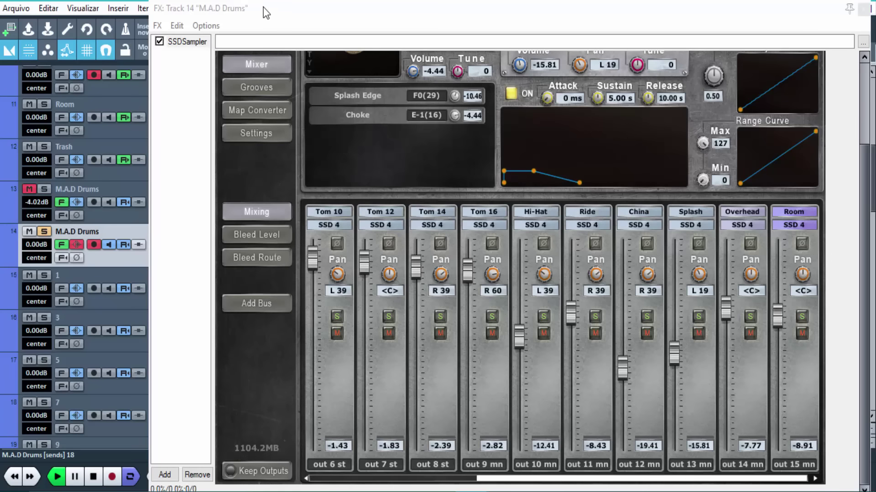
pyautogui.moveTo(264, 6); pyautogui.dragTo(349, 6)
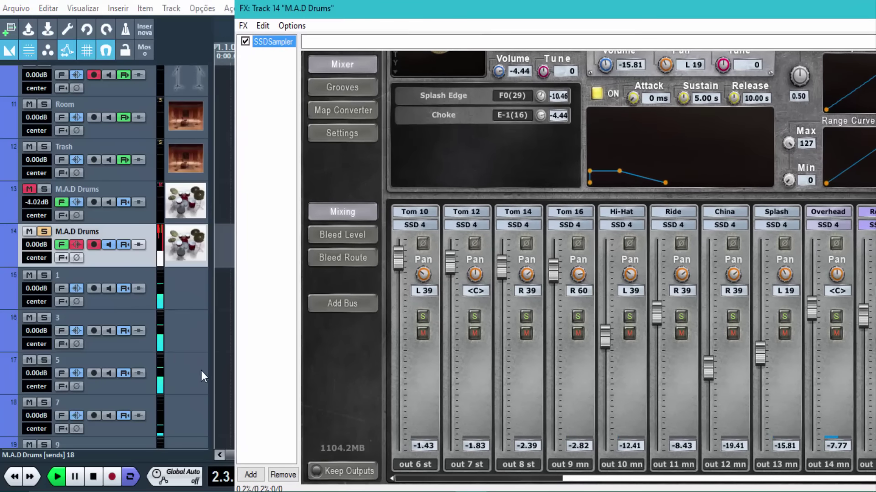
pyautogui.scroll(-4, 199, 365)
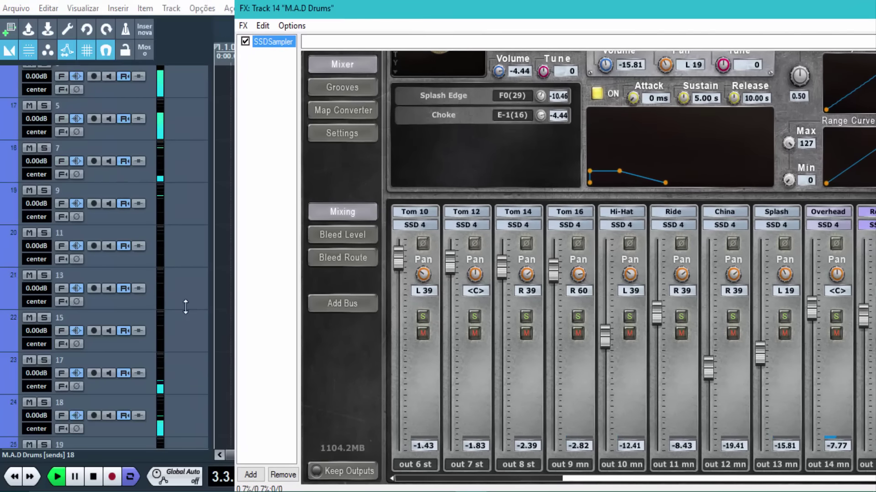
pyautogui.scroll(6, 187, 310)
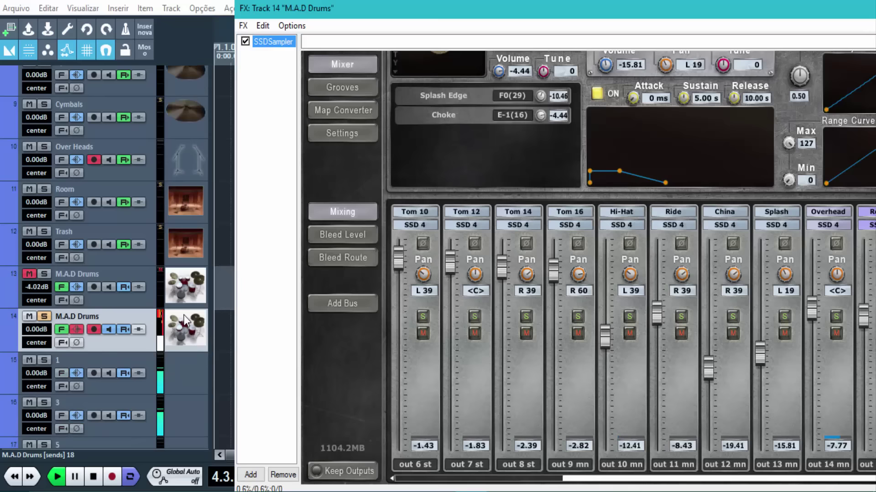
# Step: Audition output tracks 1 and 3 by soloing them during playback, and clear both solos
pyautogui.scroll(-6, 183, 307)
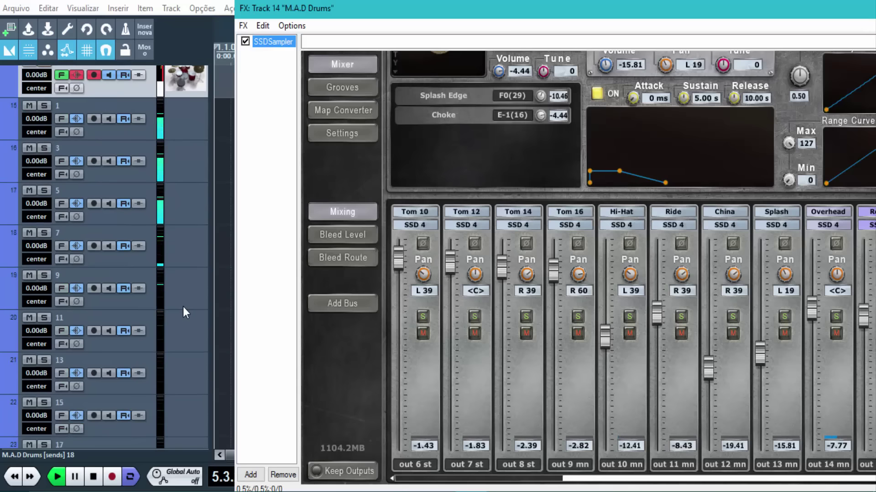
pyautogui.click(45, 107)
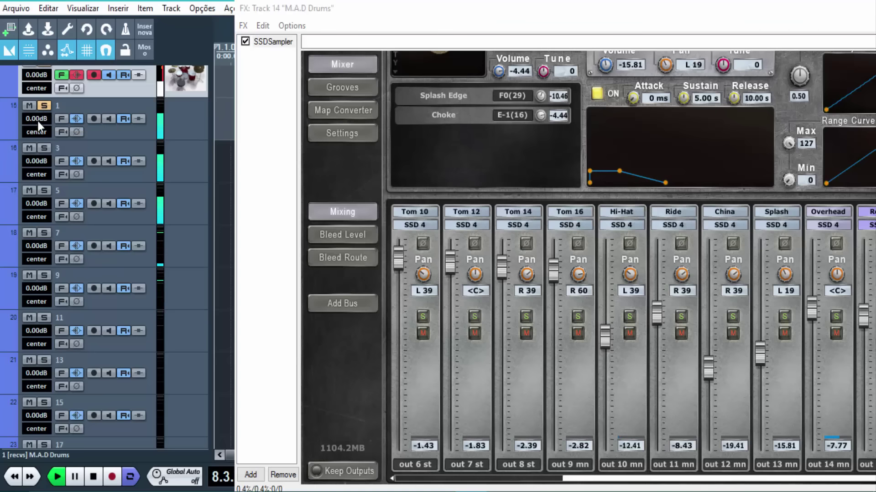
pyautogui.click(45, 149)
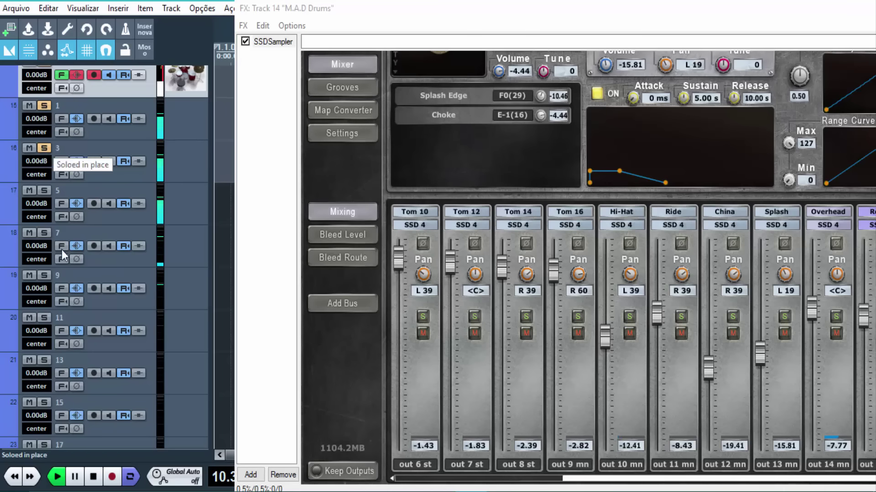
pyautogui.click(45, 148)
pyautogui.click(45, 105)
pyautogui.click(44, 105)
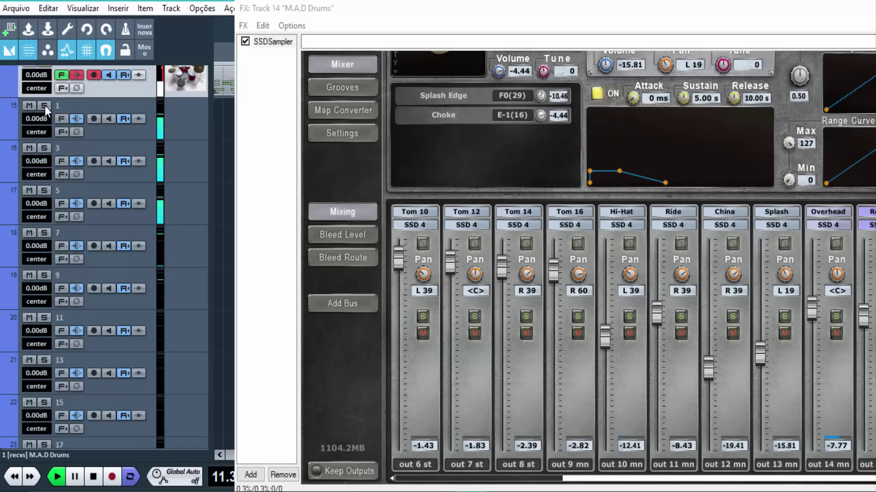
# Step: Solo output tracks 9 and 7 and clear the solo on the M.A.D Drums track 14
pyautogui.click(45, 275)
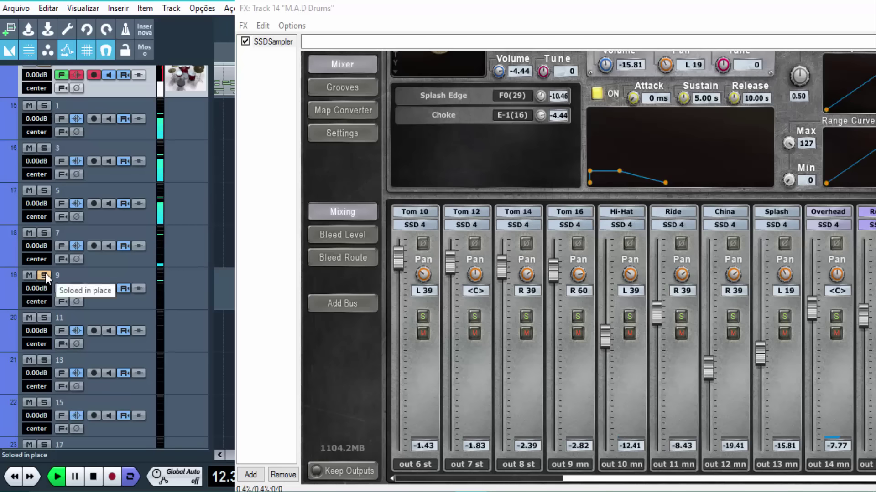
pyautogui.click(42, 234)
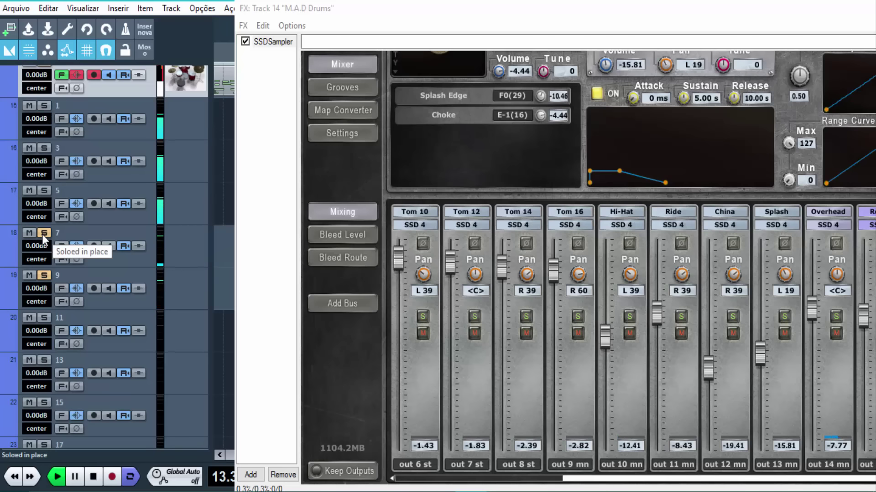
pyautogui.scroll(3, 42, 235)
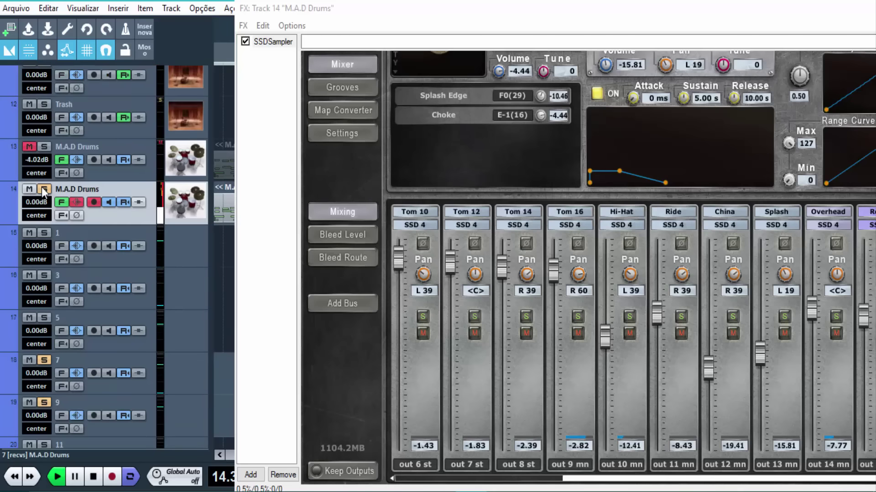
pyautogui.scroll(-3, 146, 259)
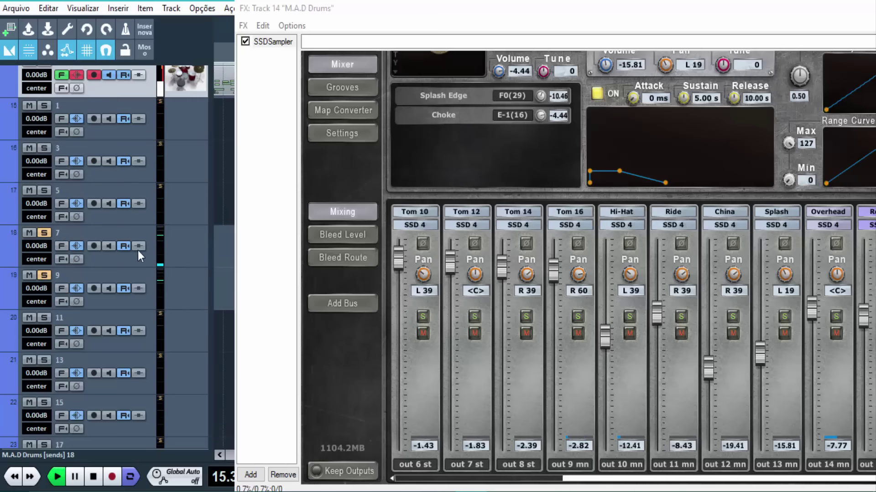
# Step: Switch the soloed outputs from tracks 7 and 9 to tracks 5 and 3, and stop playback after listening
pyautogui.click(44, 191)
pyautogui.click(45, 234)
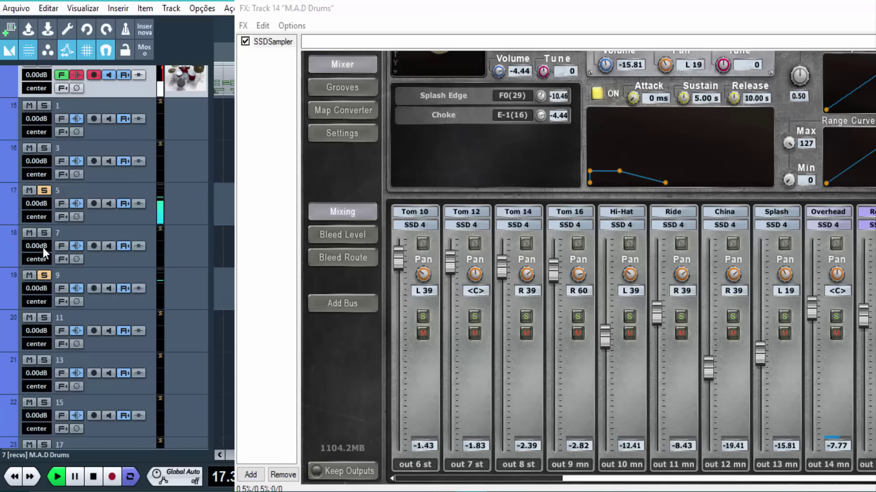
pyautogui.click(44, 276)
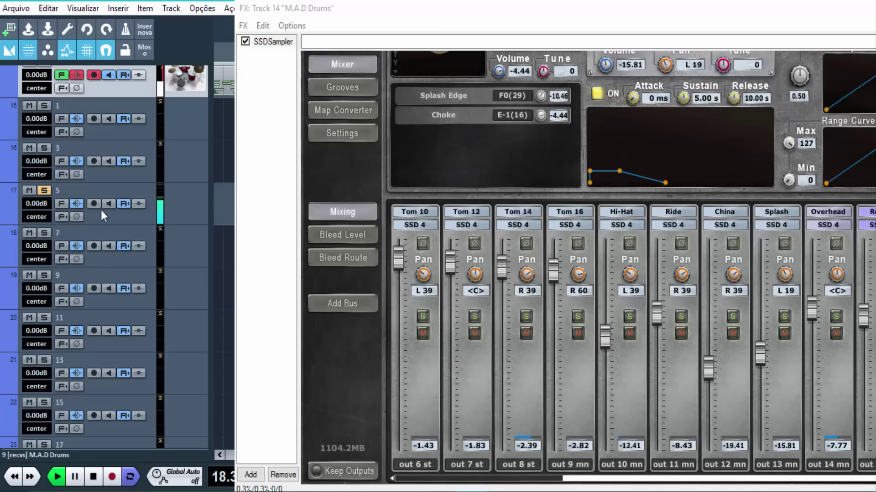
pyautogui.click(44, 148)
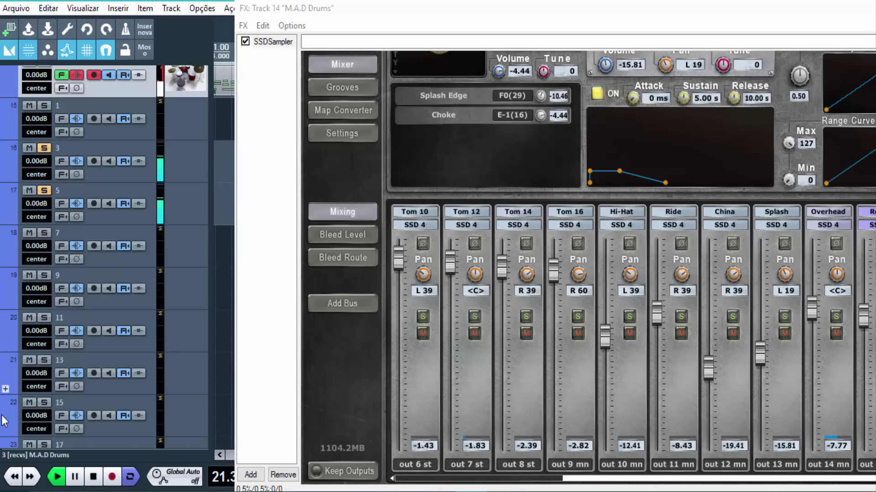
pyautogui.click(92, 472)
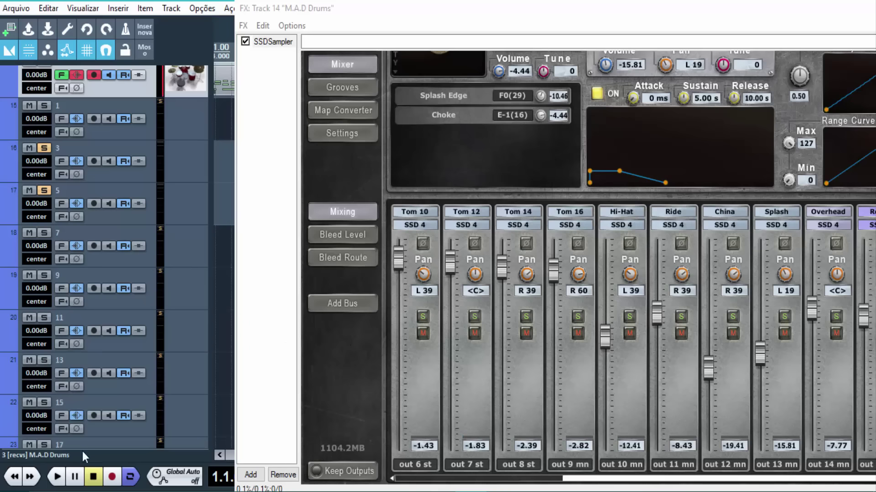
# Step: Play the project from the start and add solos on output tracks 15 and 20
pyautogui.click(59, 479)
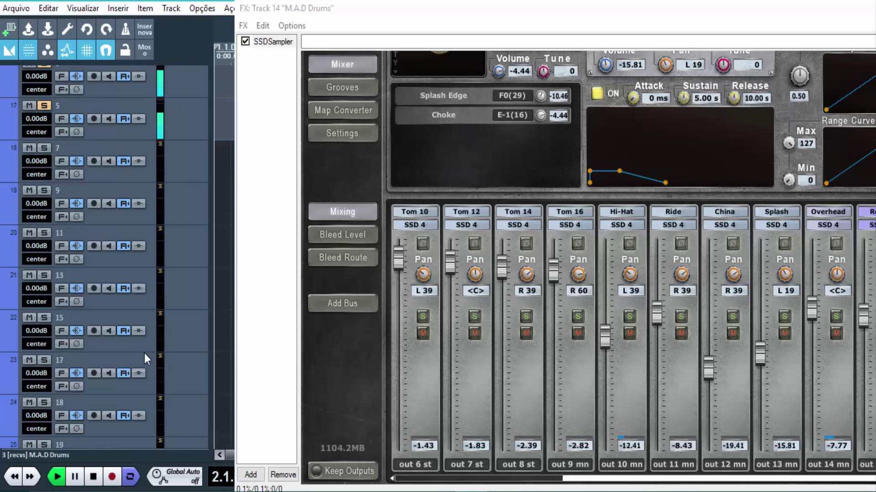
pyautogui.scroll(3, 145, 354)
pyautogui.scroll(-2, 159, 337)
pyautogui.scroll(-5, 196, 280)
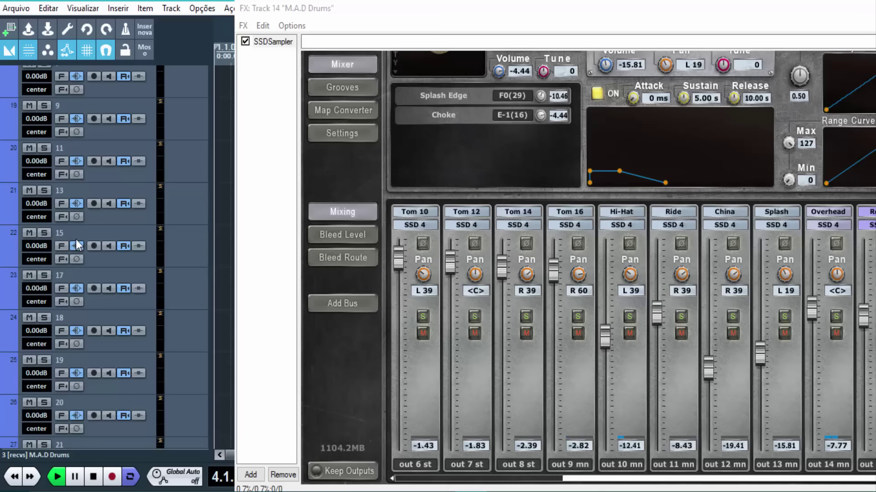
pyautogui.click(44, 233)
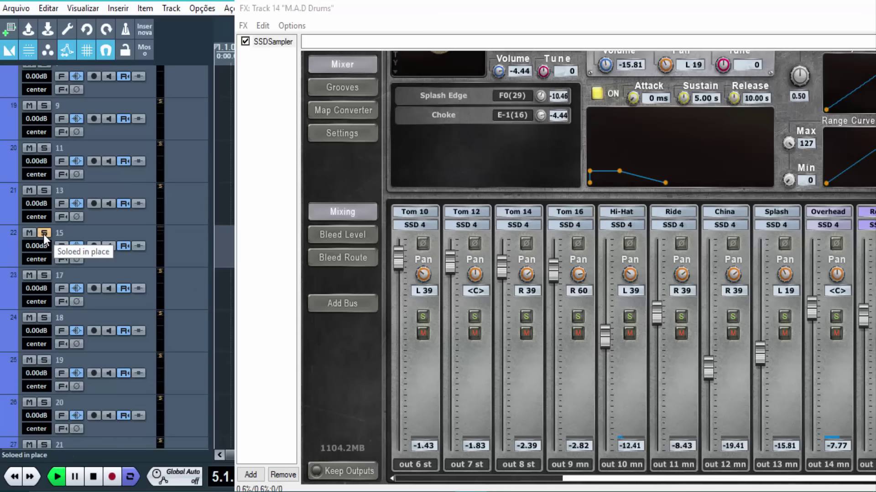
pyautogui.click(43, 403)
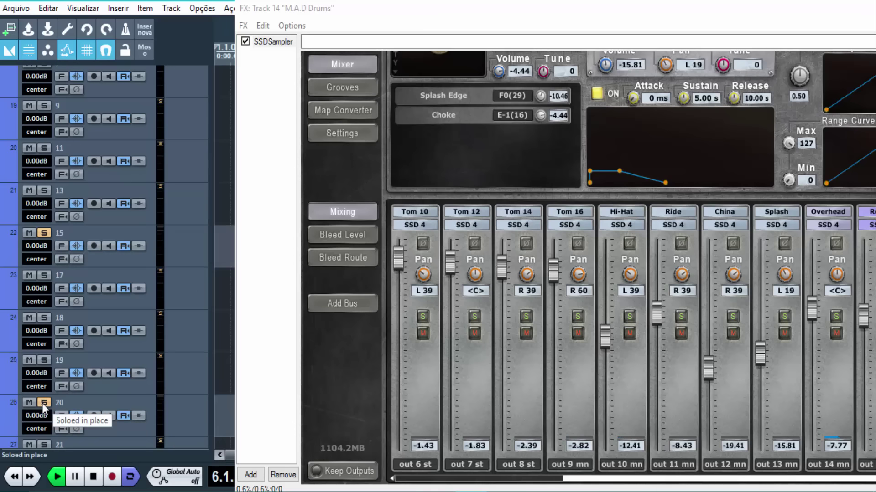
# Step: Solo output tracks 24 and 23, clear the solo on track 24, and stop playback after listening
pyautogui.scroll(-6, 196, 330)
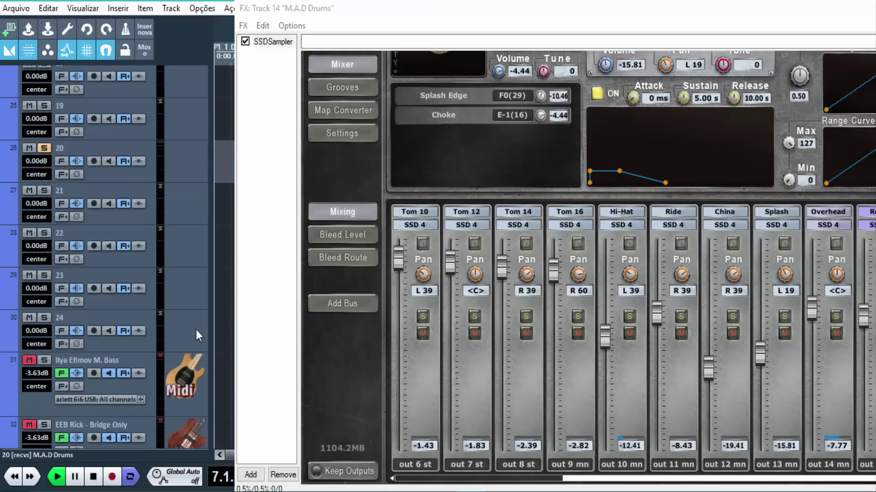
pyautogui.click(45, 318)
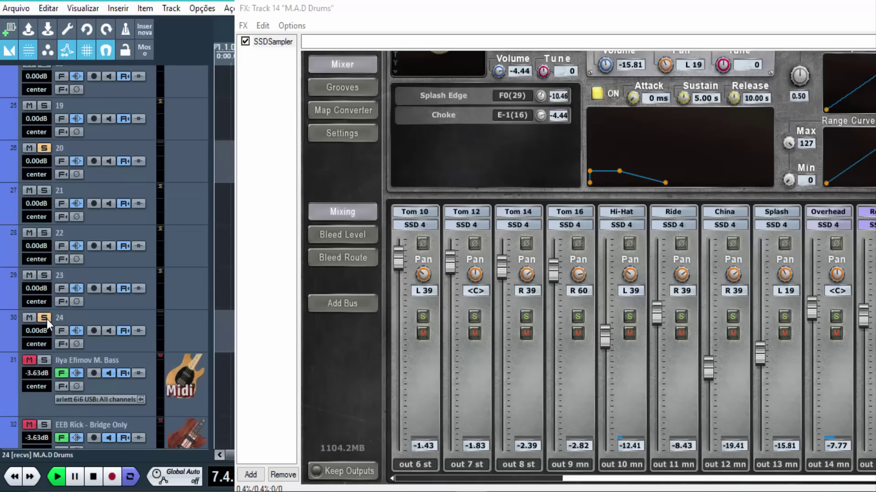
pyautogui.click(43, 276)
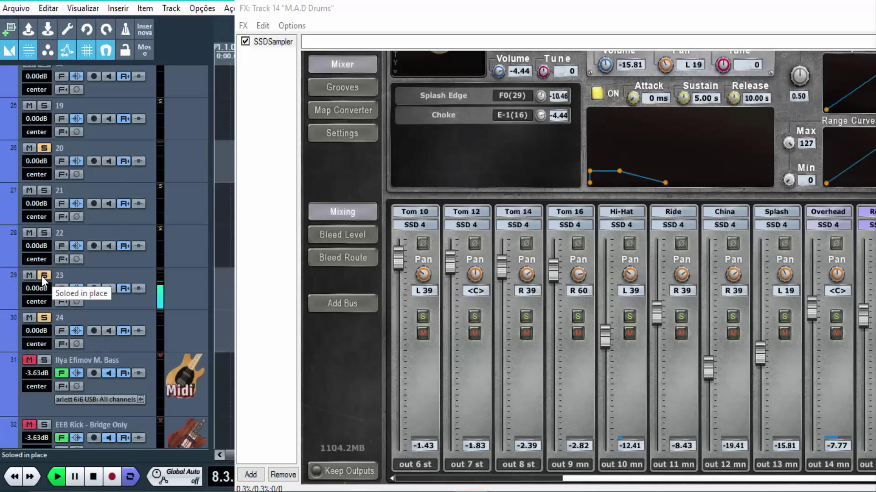
pyautogui.click(42, 318)
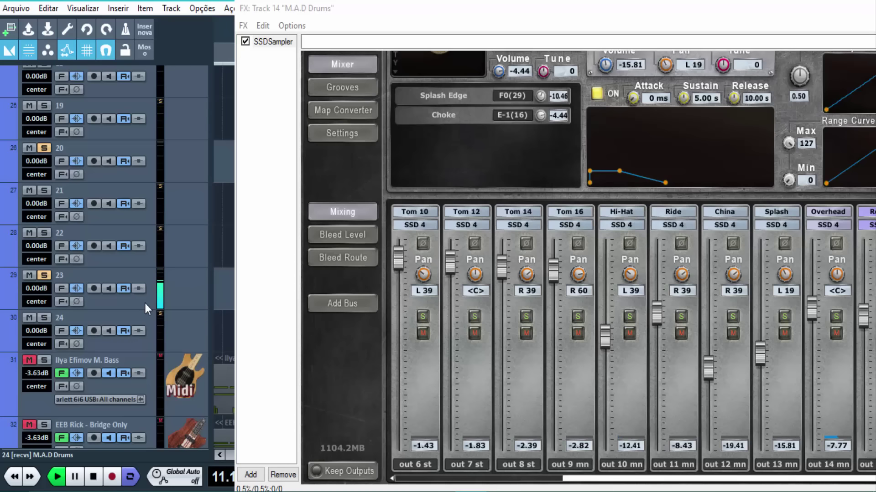
pyautogui.click(93, 477)
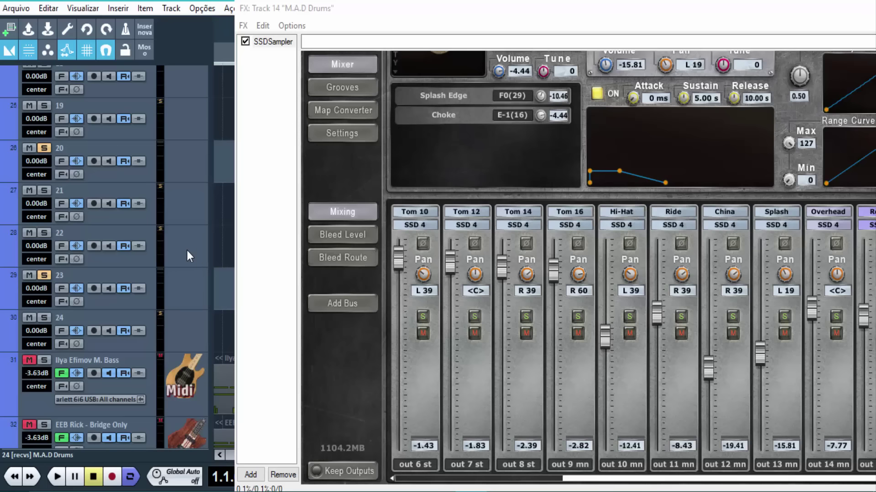
# Step: Move the SSDSampler window back so all its channels show, and set the Tom 10 channel's pan to center
pyautogui.scroll(2, 191, 274)
pyautogui.scroll(8, 191, 275)
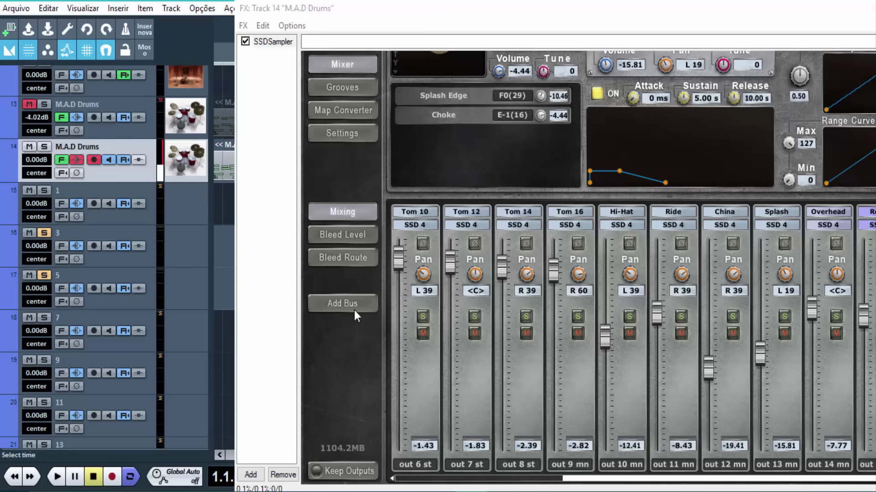
pyautogui.moveTo(498, 14); pyautogui.dragTo(382, 6)
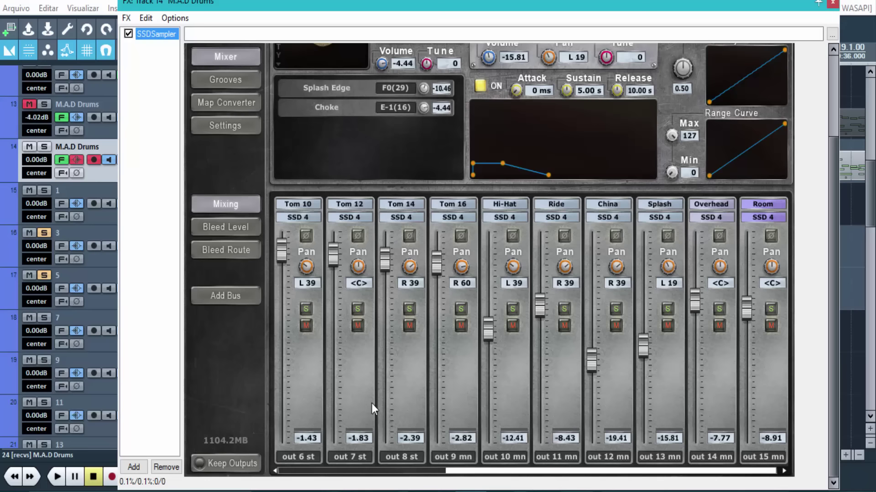
pyautogui.click(409, 391)
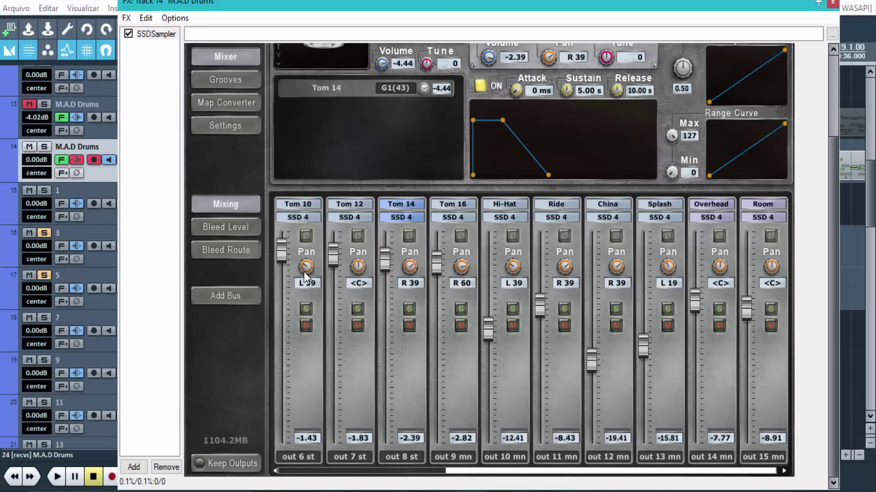
pyautogui.moveTo(311, 253); pyautogui.dragTo(302, 285)
pyautogui.moveTo(306, 264); pyautogui.dragTo(306, 248)
# Step: Route the Kick channel to out 9 mn and look over the output choices for Kick2
pyautogui.moveTo(478, 472); pyautogui.dragTo(287, 484)
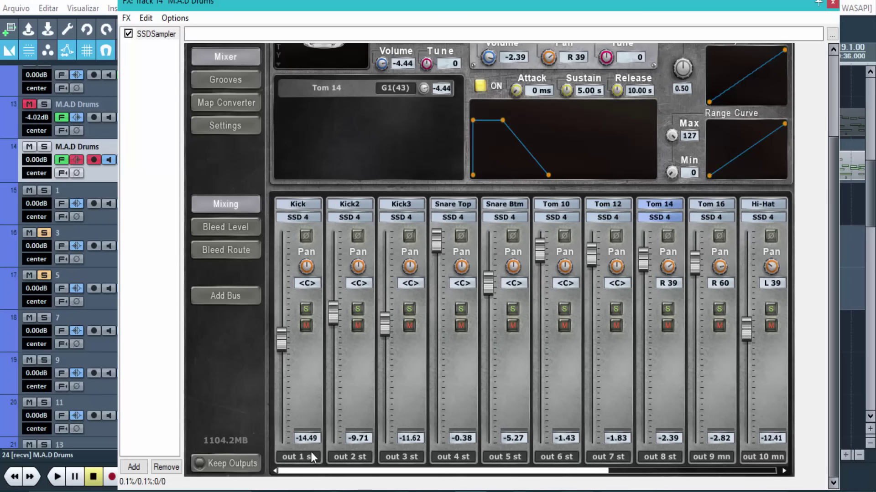
pyautogui.click(300, 386)
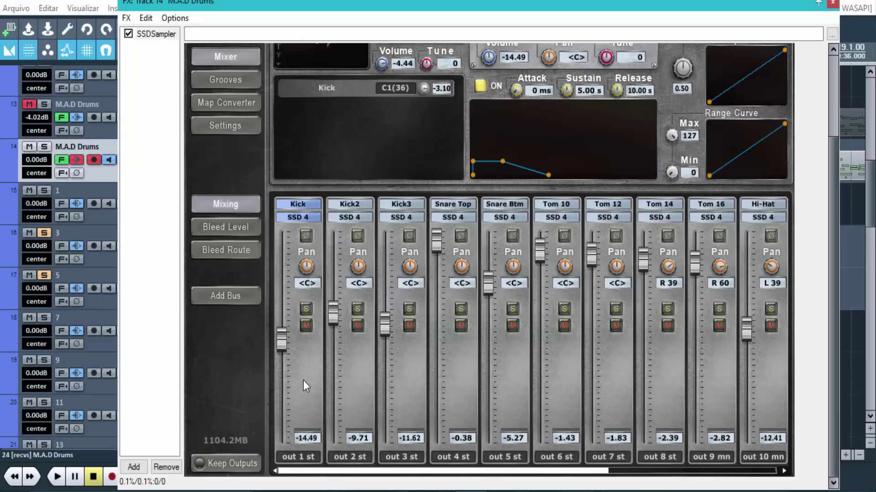
pyautogui.click(295, 456)
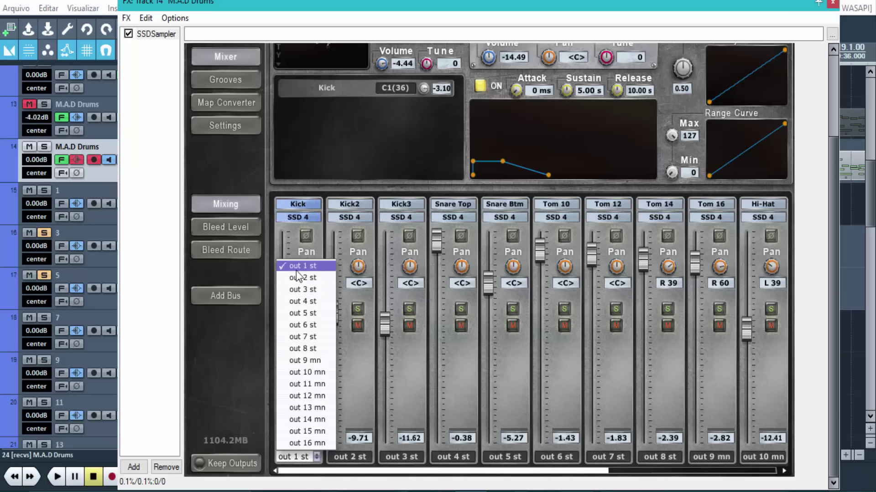
pyautogui.click(298, 362)
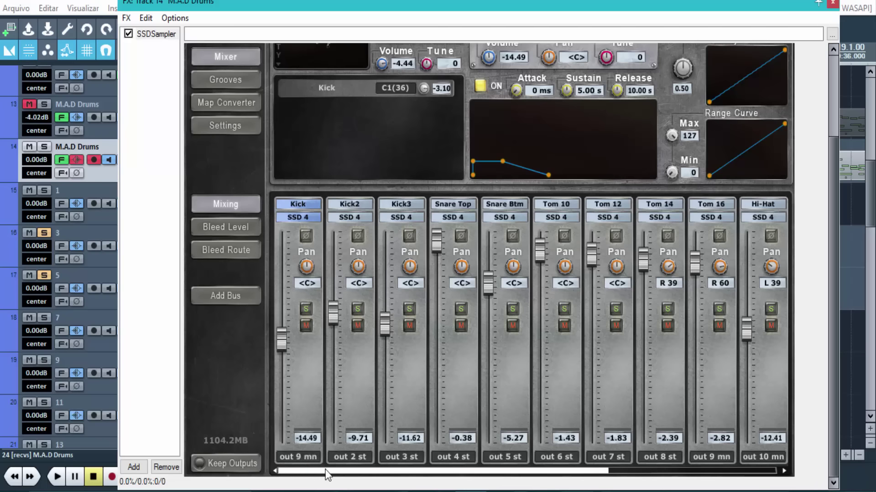
pyautogui.click(352, 455)
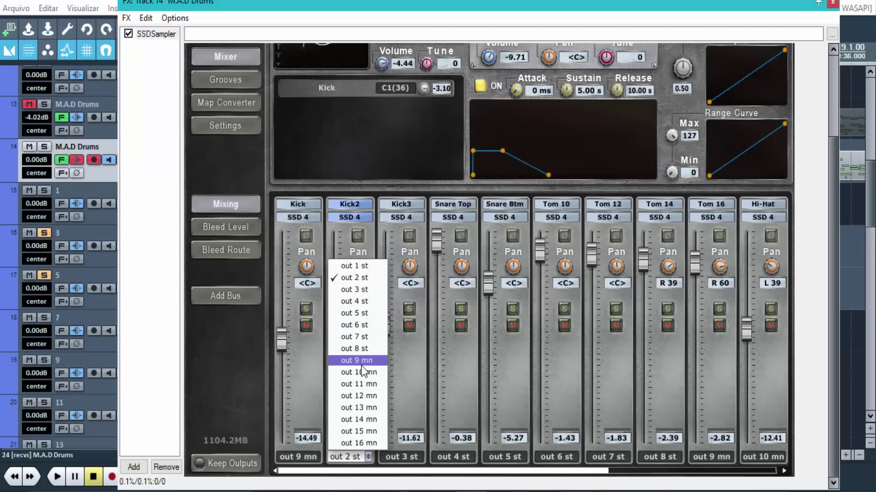
pyautogui.click(309, 403)
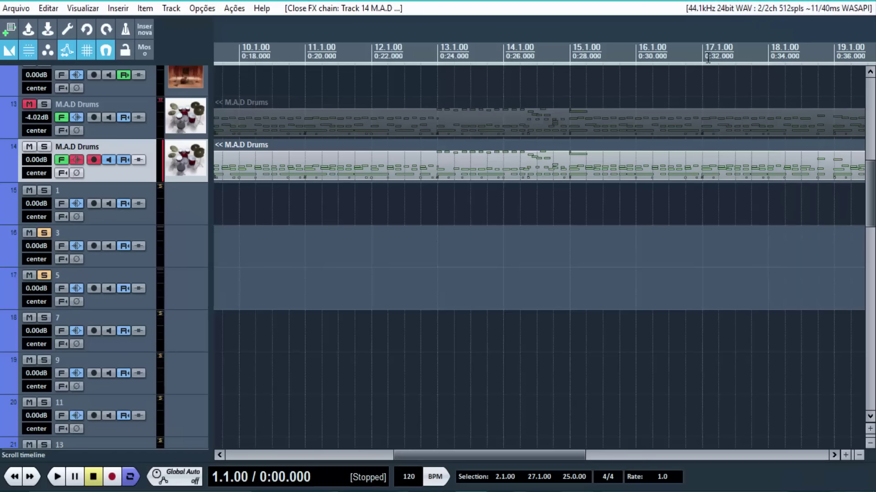
# Step: Close the track 14 effects window and select the Reverb track at the end of the track list
pyautogui.click(833, 4)
pyautogui.scroll(-6, 192, 231)
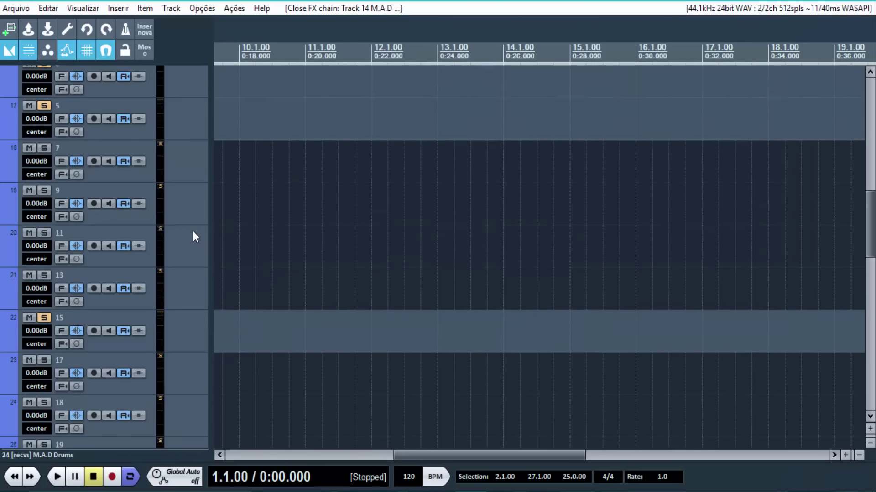
pyautogui.scroll(-6, 185, 203)
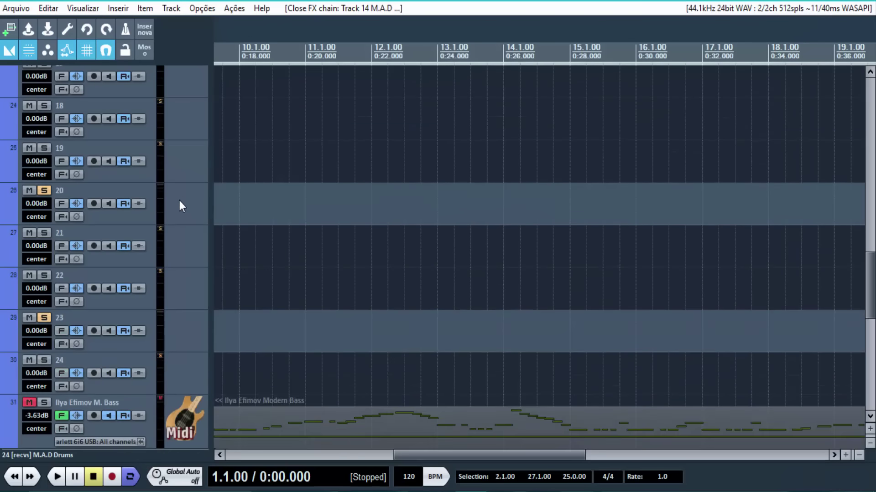
pyautogui.scroll(-7, 183, 198)
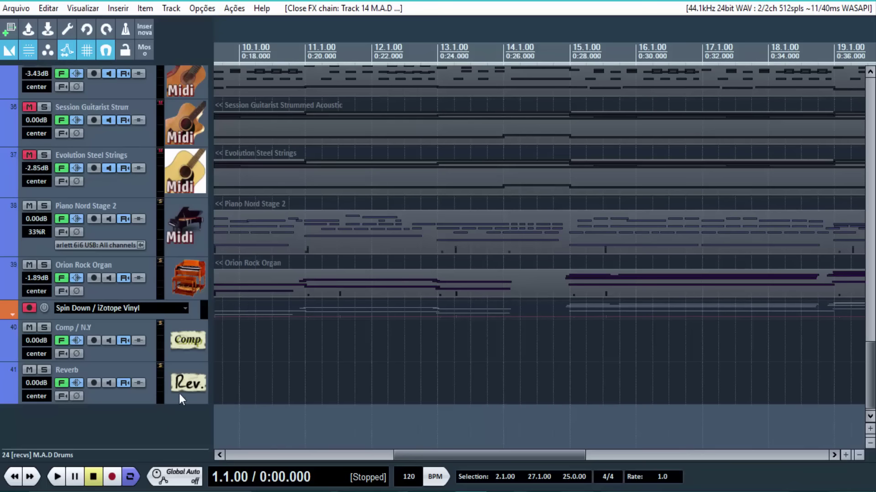
pyautogui.click(180, 398)
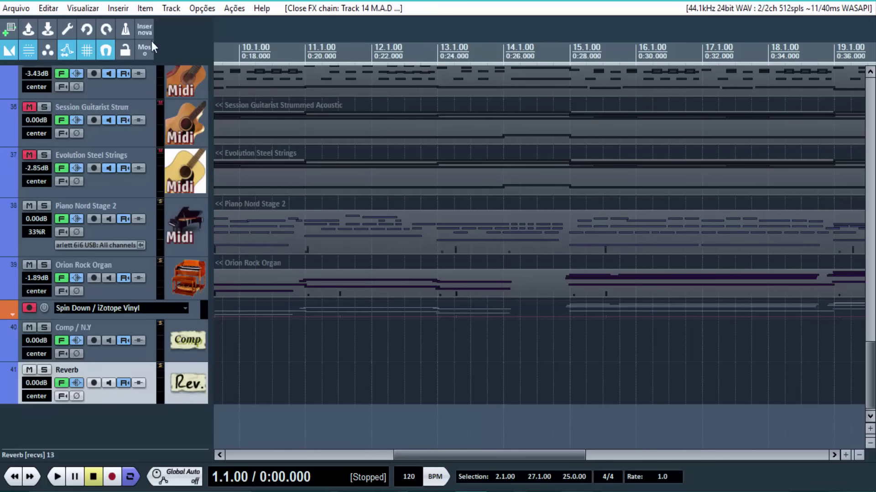
# Step: Insert the SSDSampler (Slate Digital) (24 out) instrument on a new track and accept building its output routing tracks
pyautogui.click(173, 9)
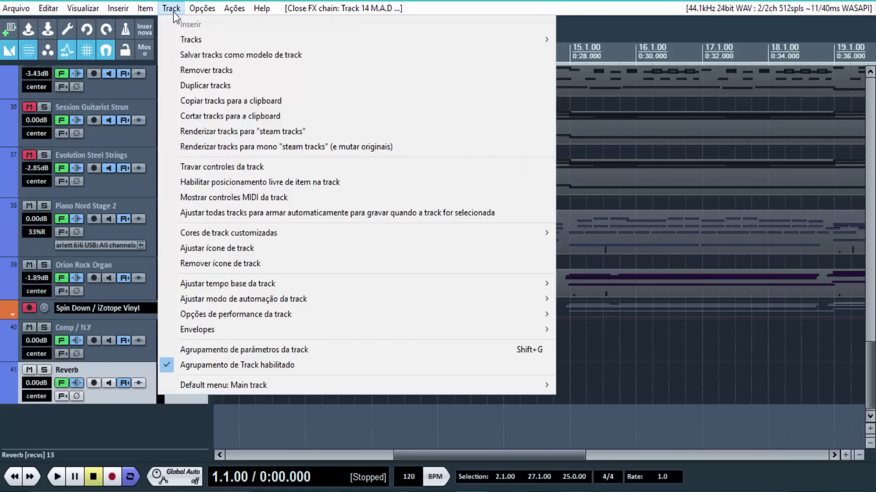
pyautogui.moveTo(471, 38)
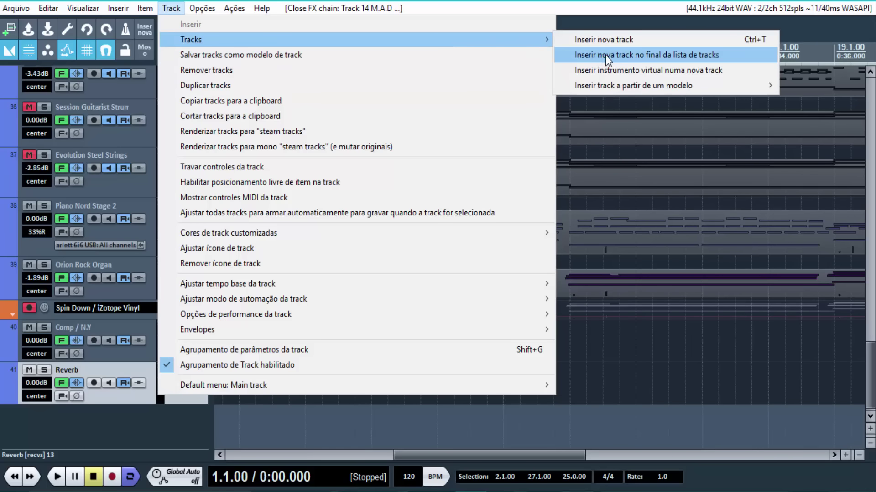
pyautogui.click(623, 70)
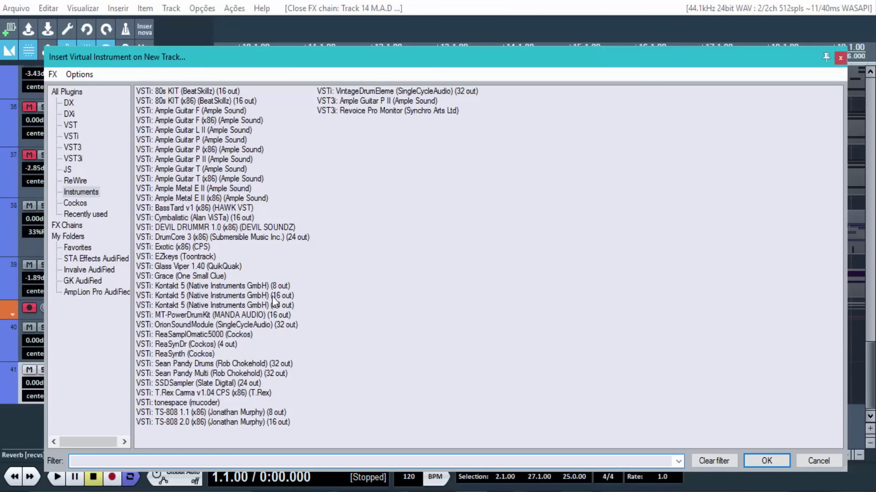
pyautogui.click(172, 383)
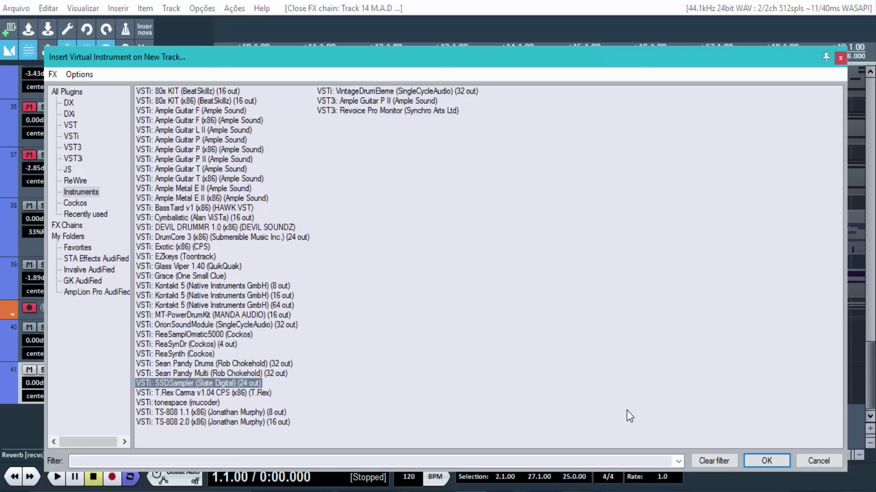
pyautogui.click(765, 460)
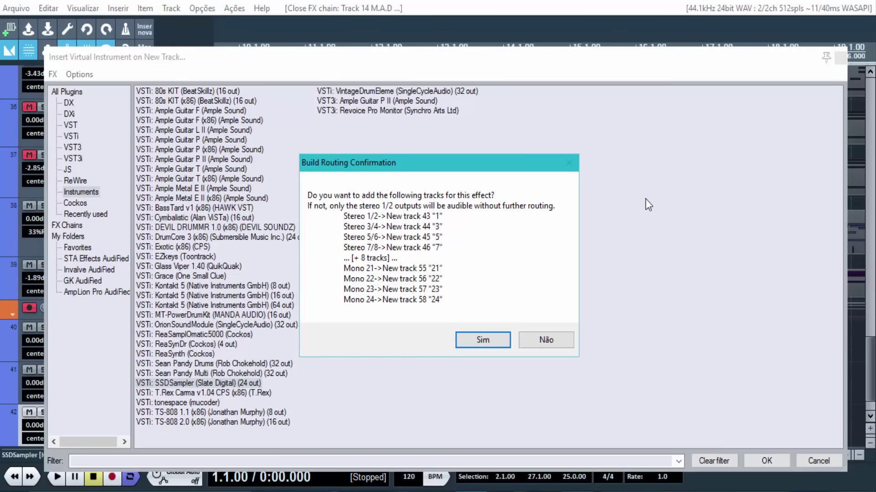
pyautogui.click(840, 58)
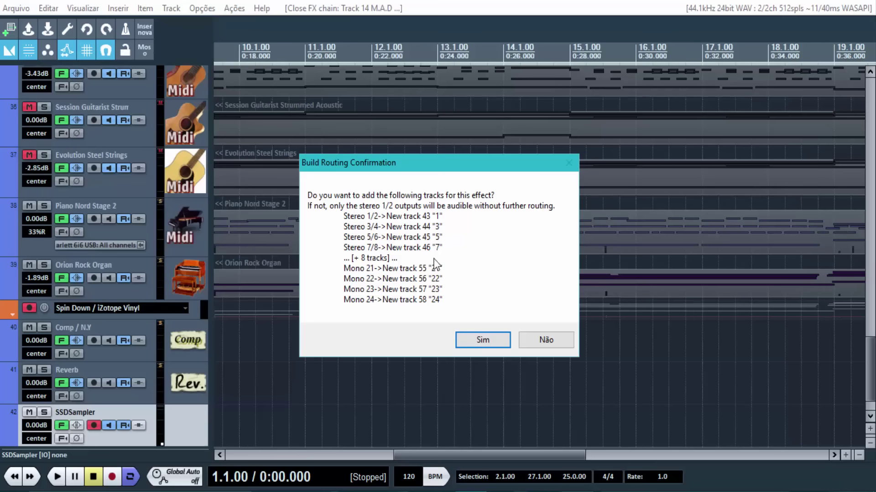
pyautogui.click(487, 339)
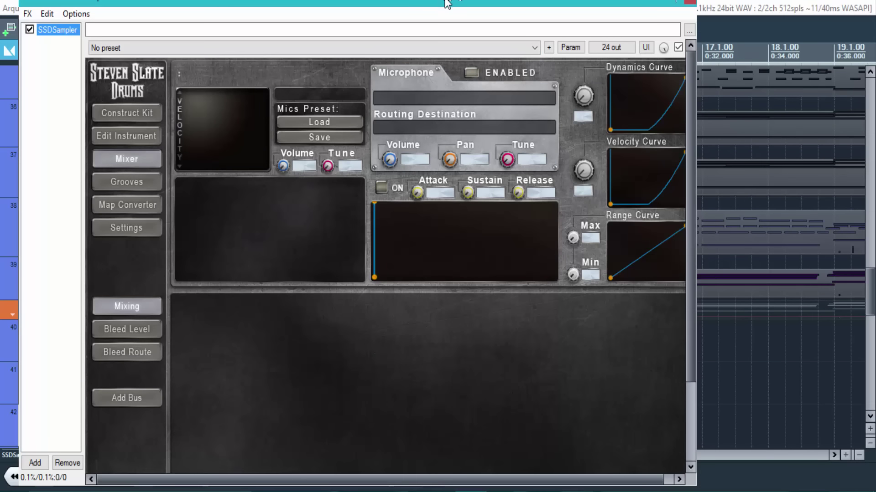
# Step: Close the new sampler's window and look through the output tracks created below the SSDSampler track
pyautogui.moveTo(446, 4); pyautogui.dragTo(487, 24)
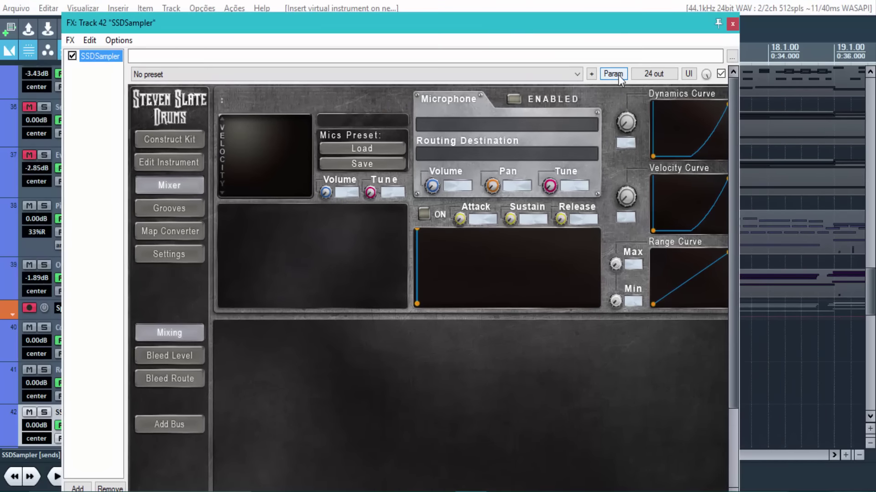
pyautogui.click(732, 24)
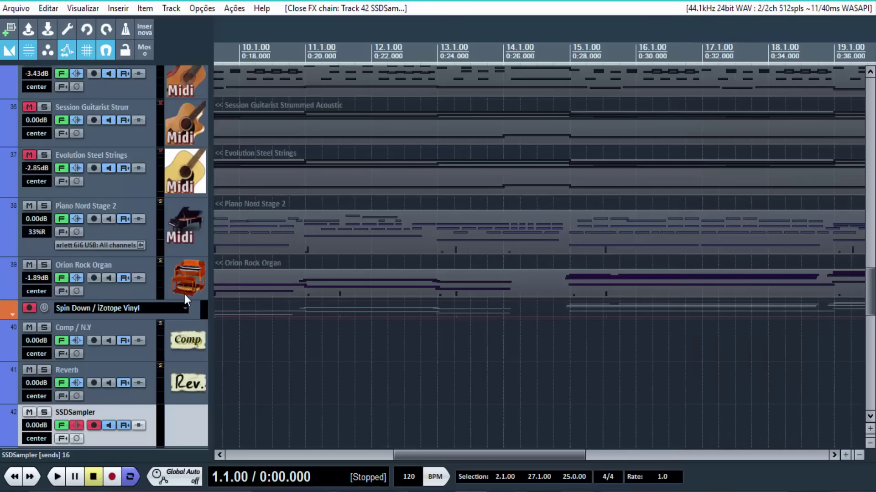
pyautogui.scroll(-2, 185, 299)
pyautogui.scroll(-4, 187, 276)
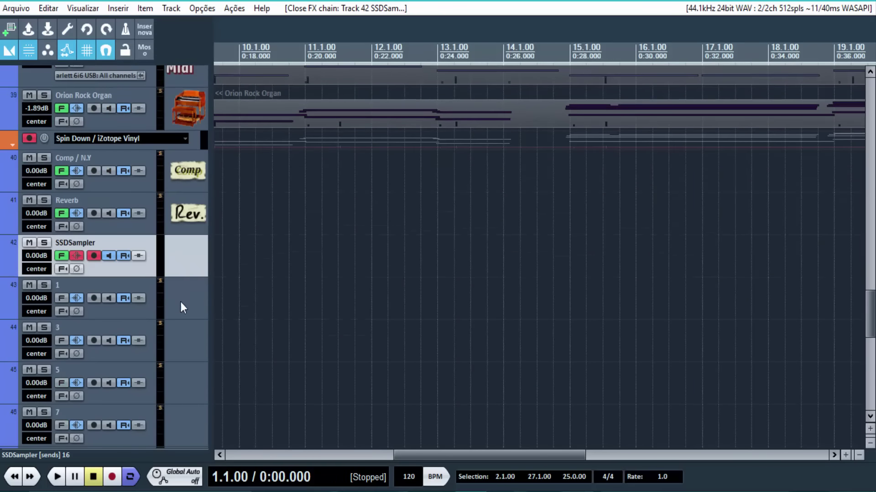
pyautogui.scroll(1, 185, 308)
pyautogui.scroll(-9, 190, 310)
pyautogui.scroll(-3, 181, 288)
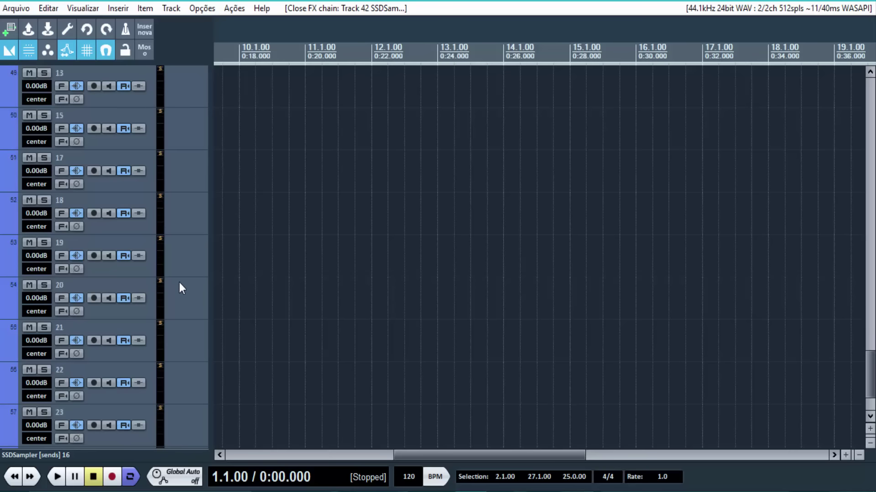
pyautogui.scroll(12, 180, 302)
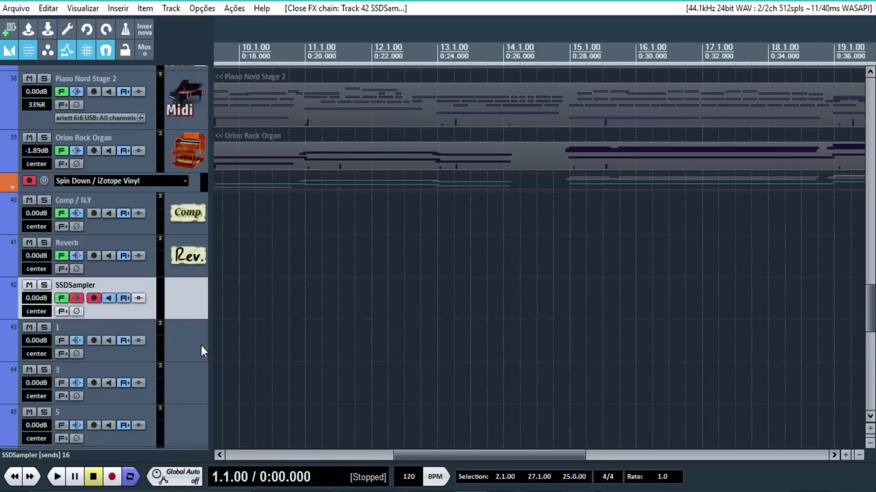
# Step: Reopen the sampler on track 42 and load the Slate Rock 01 kit from the Deluxe Rock category
pyautogui.click(59, 299)
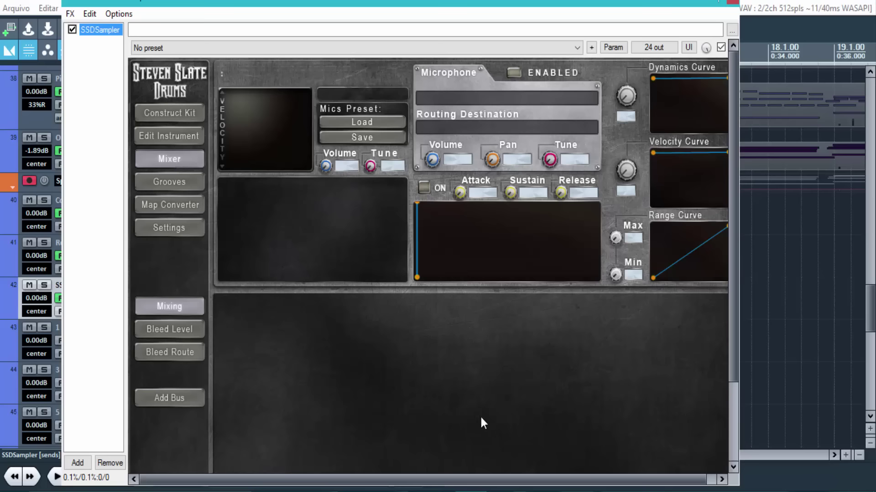
pyautogui.click(180, 116)
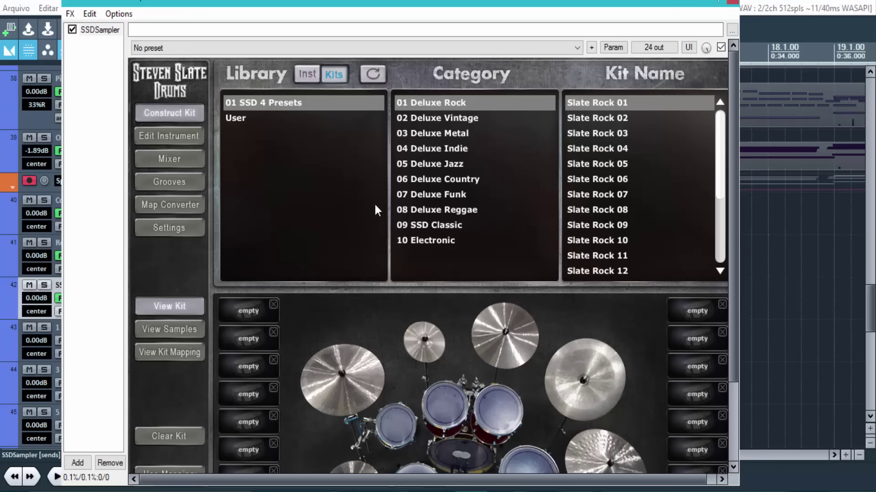
pyautogui.doubleClick(593, 102)
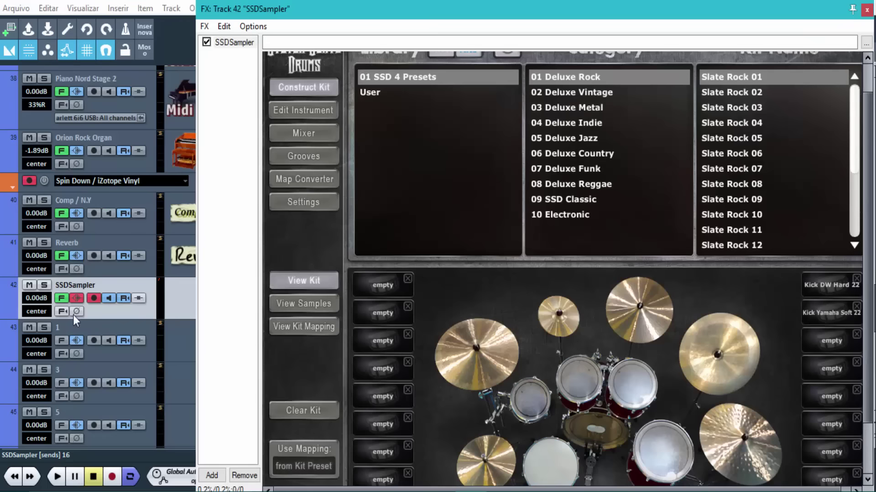
# Step: Solo the SSDSampler track and audition the kit's snare, tom and kick while checking the output tracks' meters
pyautogui.click(46, 286)
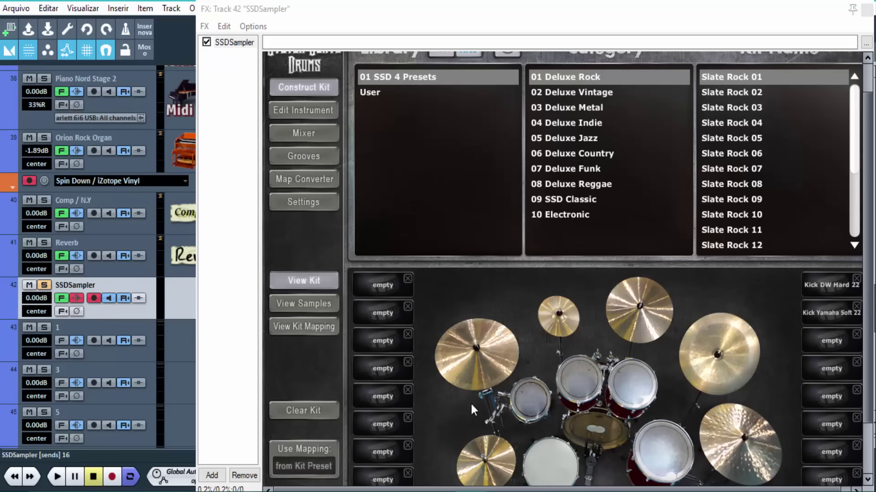
pyautogui.click(551, 461)
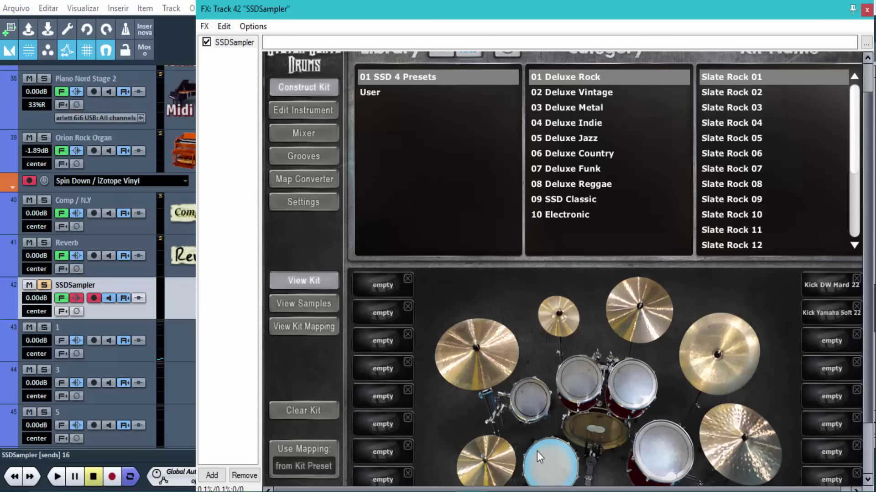
pyautogui.click(551, 461)
pyautogui.click(551, 461)
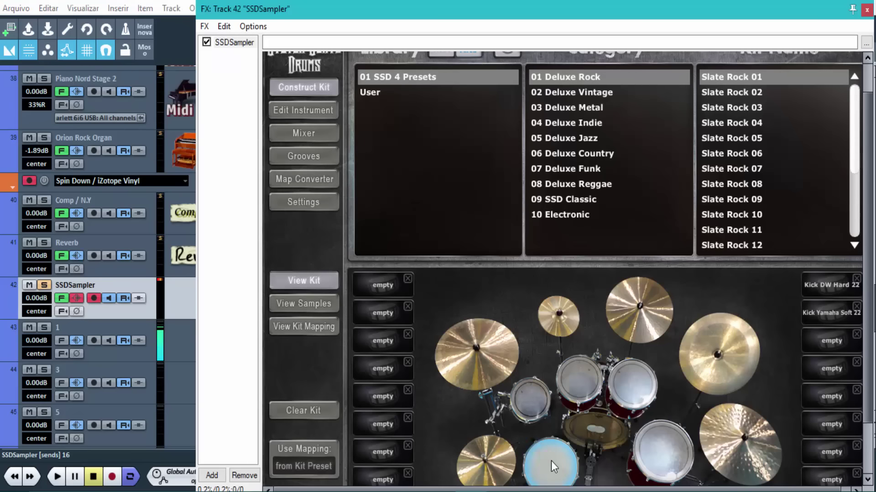
pyautogui.click(577, 372)
pyautogui.click(602, 437)
pyautogui.scroll(-5, 128, 356)
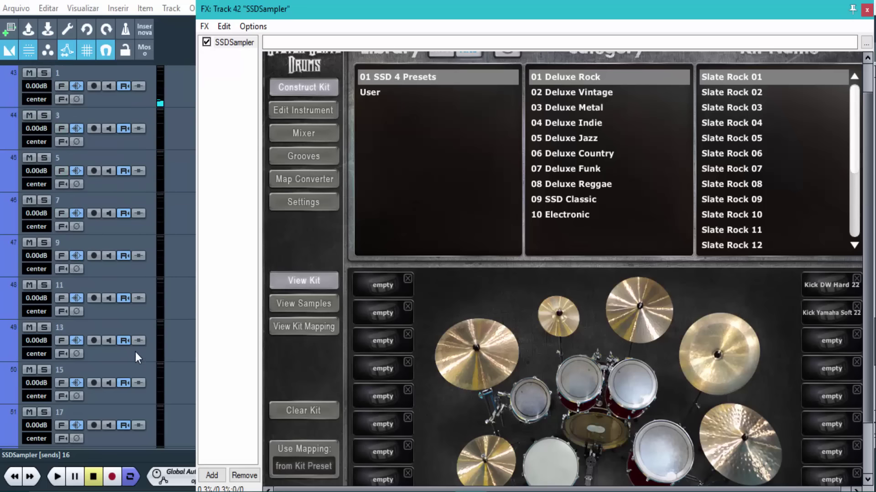
pyautogui.click(589, 428)
pyautogui.click(577, 374)
pyautogui.scroll(1, 473, 237)
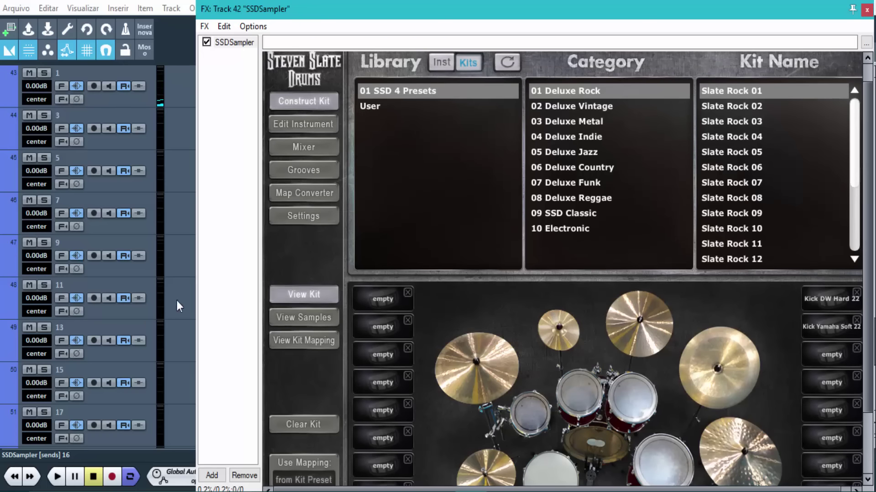
# Step: Show the sampler's mixer and examine the Kick channel's output choices without changing the routing
pyautogui.click(307, 149)
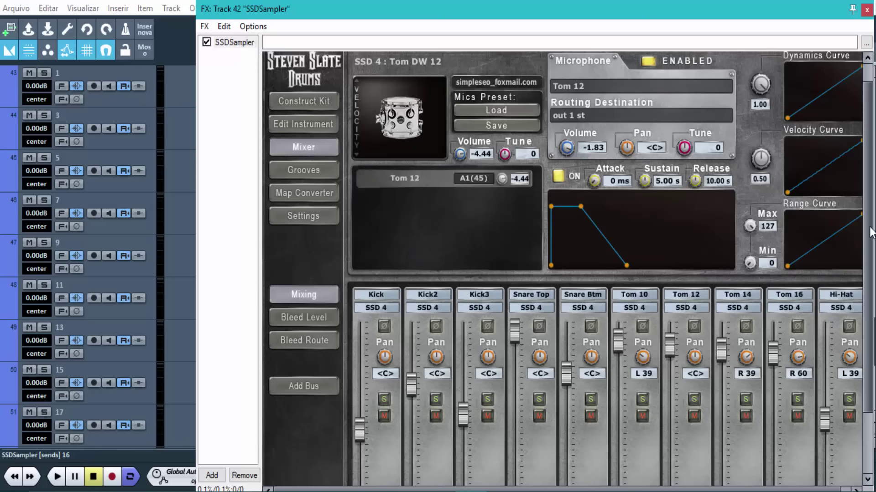
pyautogui.scroll(-6, 871, 229)
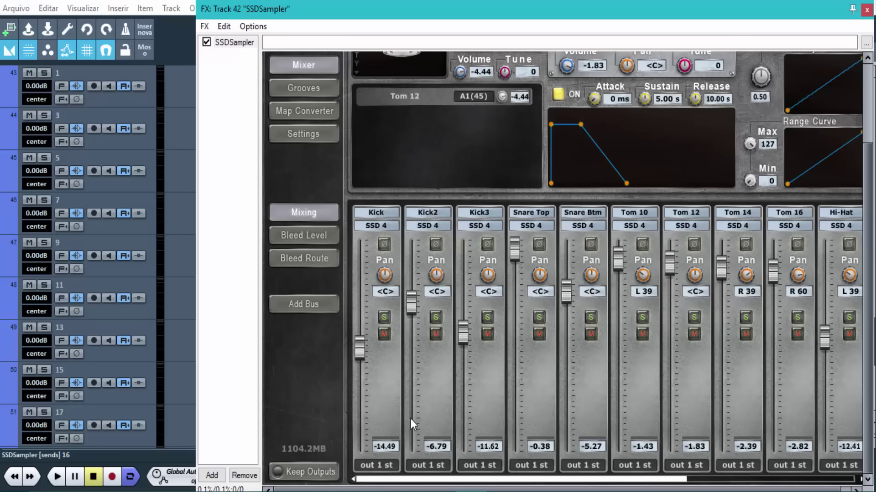
pyautogui.click(375, 466)
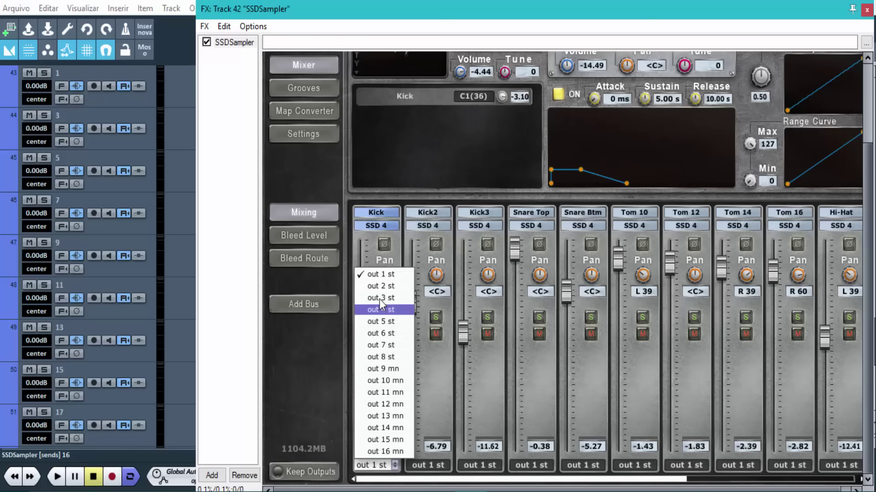
pyautogui.click(432, 403)
pyautogui.click(433, 406)
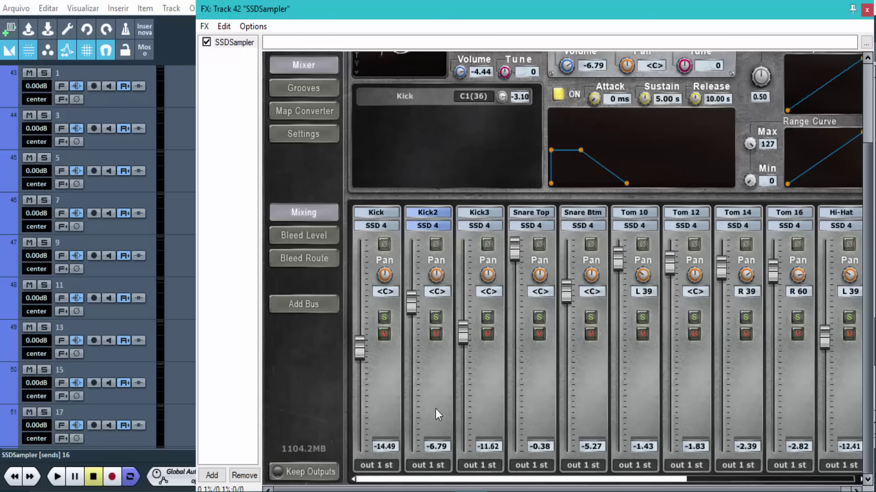
# Step: Close the sampler window and review the sends from the SSDSampler track to its output tracks
pyautogui.click(866, 8)
pyautogui.scroll(5, 175, 198)
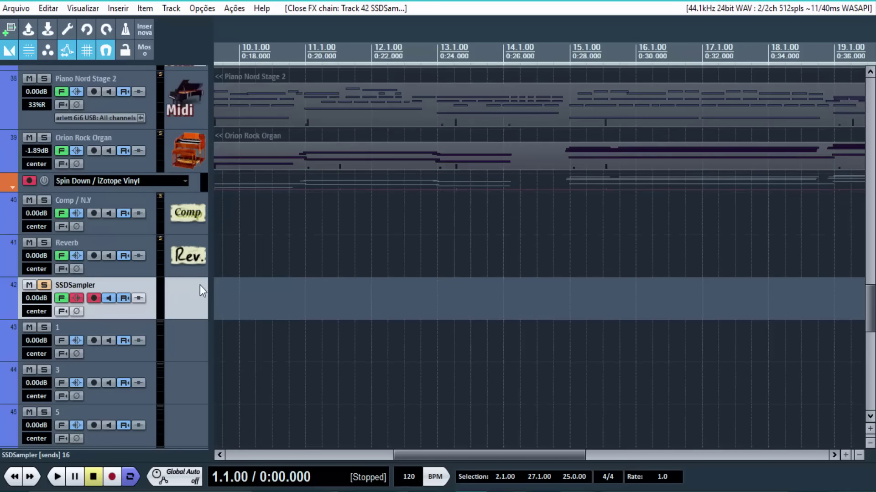
pyautogui.click(75, 298)
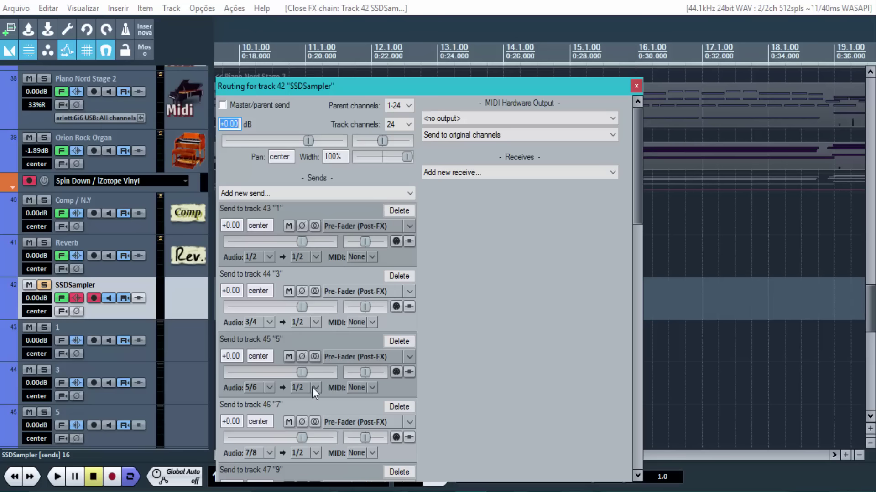
pyautogui.click(636, 86)
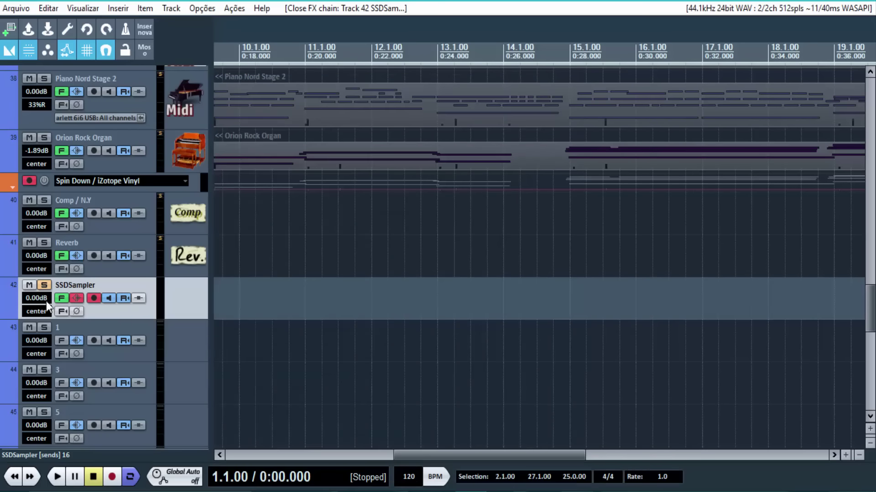
# Step: In the track 42 sampler's mixer, route the Tom 10 channel to out 2 st and Tom 12 to out 3 st
pyautogui.click(61, 298)
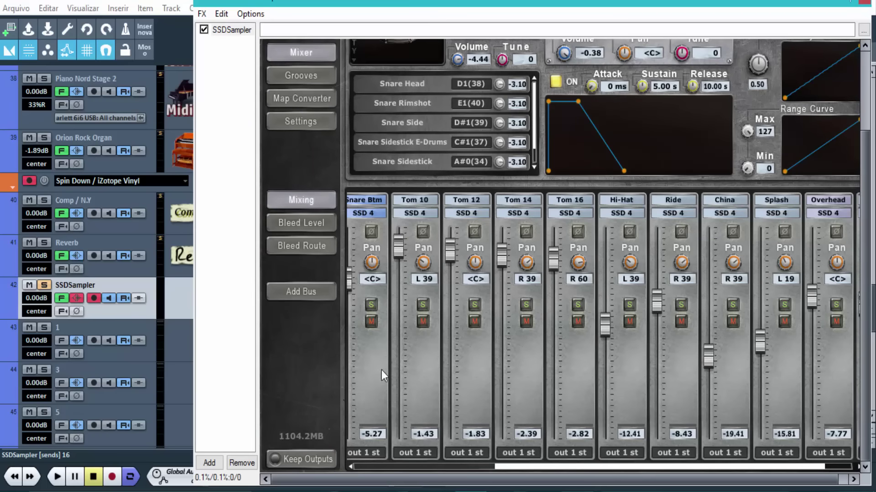
pyautogui.hscroll(-3, 377, 372)
pyautogui.hscroll(3, 401, 310)
pyautogui.click(422, 453)
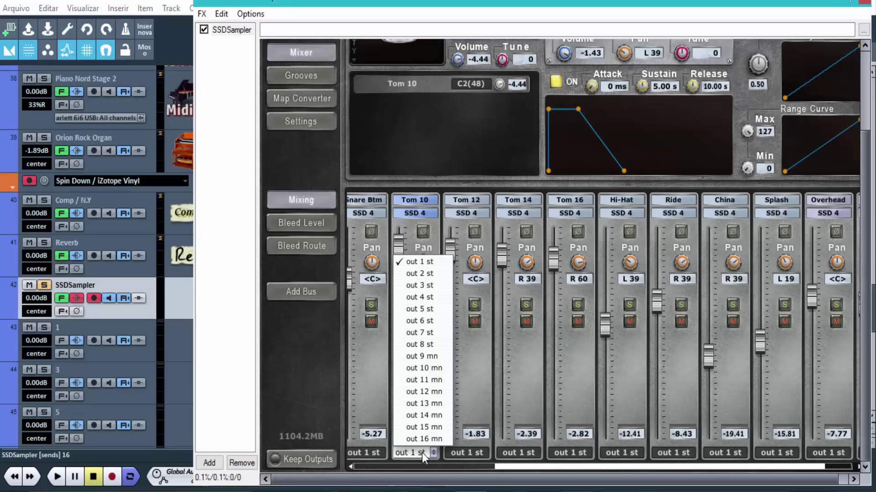
pyautogui.click(431, 273)
pyautogui.click(464, 454)
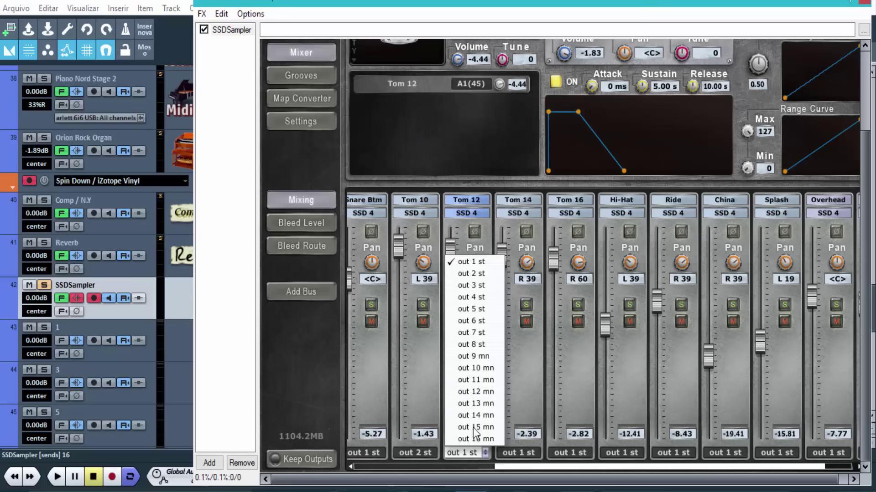
pyautogui.click(478, 282)
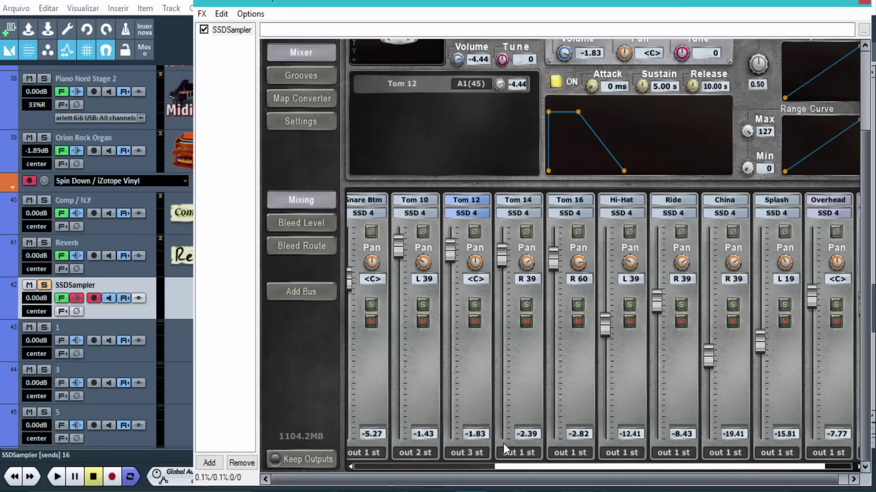
# Step: Route the Tom 10 and Tom 12 channels back to out 1 st in the sampler's mixer
pyautogui.moveTo(525, 468); pyautogui.dragTo(446, 474)
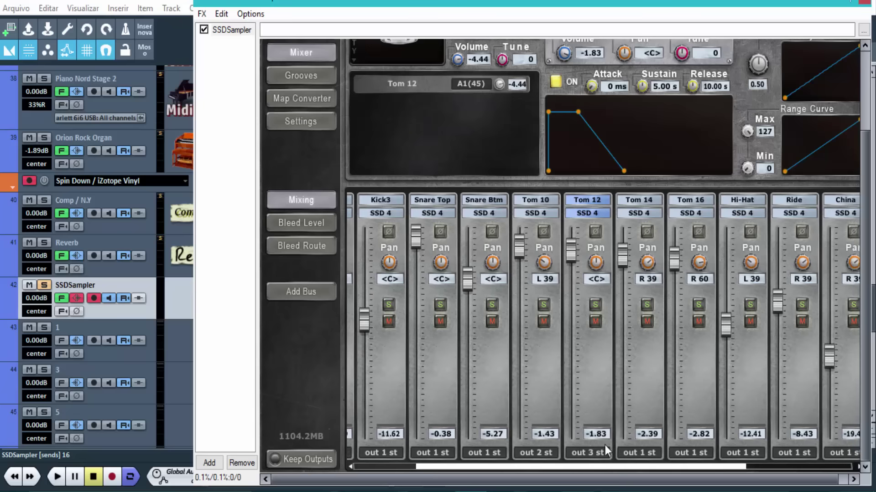
pyautogui.click(527, 456)
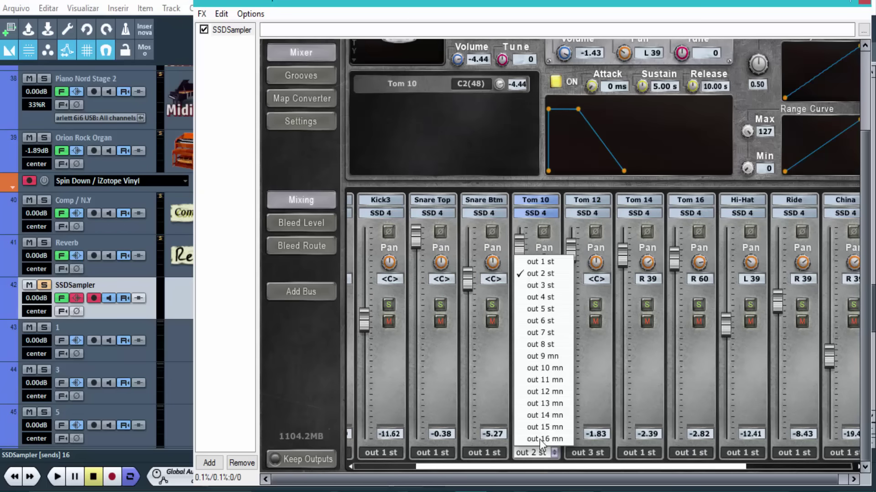
pyautogui.click(536, 261)
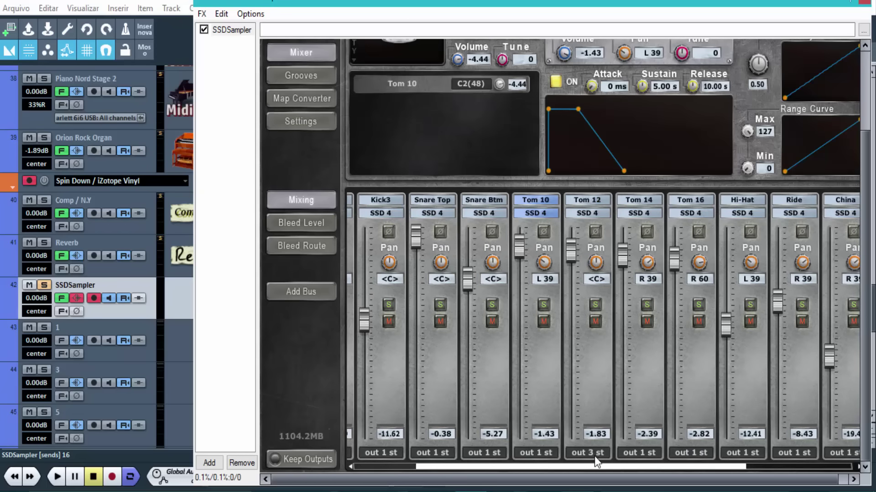
pyautogui.click(594, 457)
pyautogui.click(595, 262)
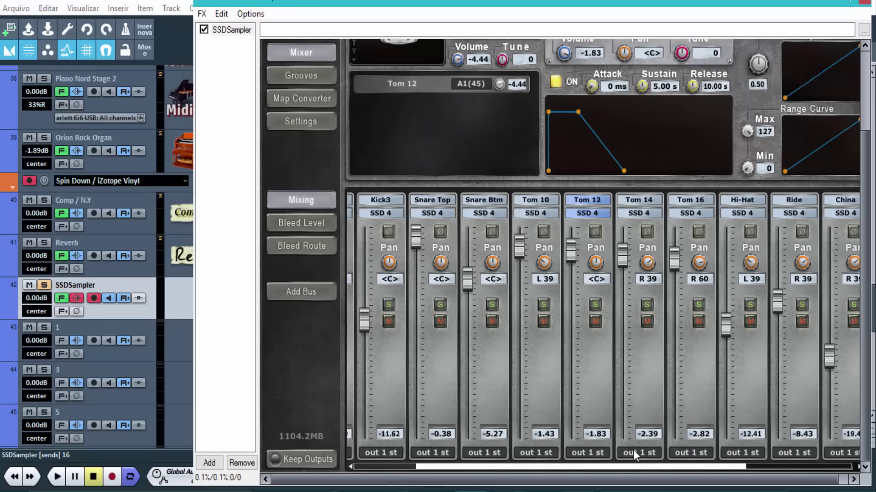
# Step: Keep the Kick channel on out 1 st and route Kick2 to out 2 st and Kick3 to out 3 st
pyautogui.moveTo(617, 465); pyautogui.dragTo(540, 464)
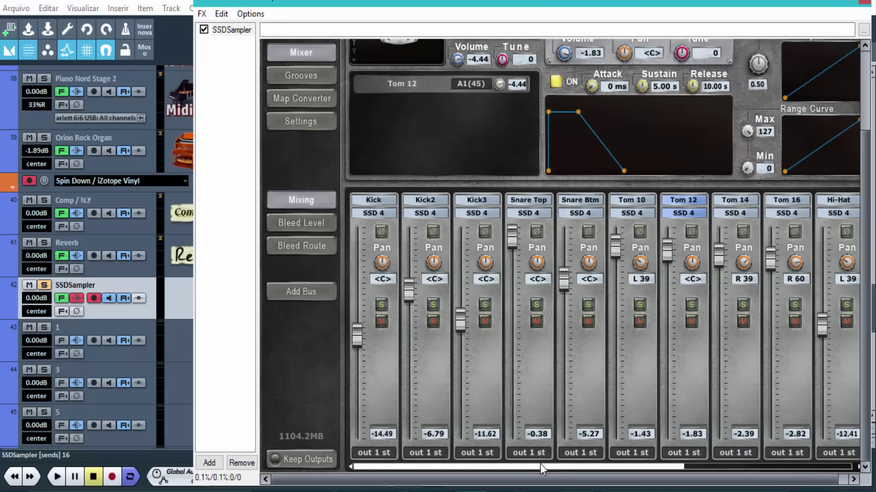
pyautogui.click(367, 454)
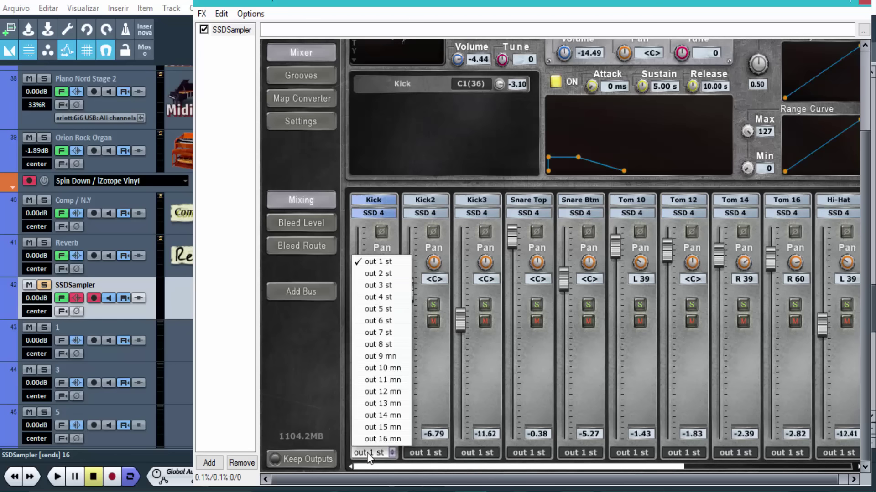
pyautogui.click(426, 453)
pyautogui.click(433, 274)
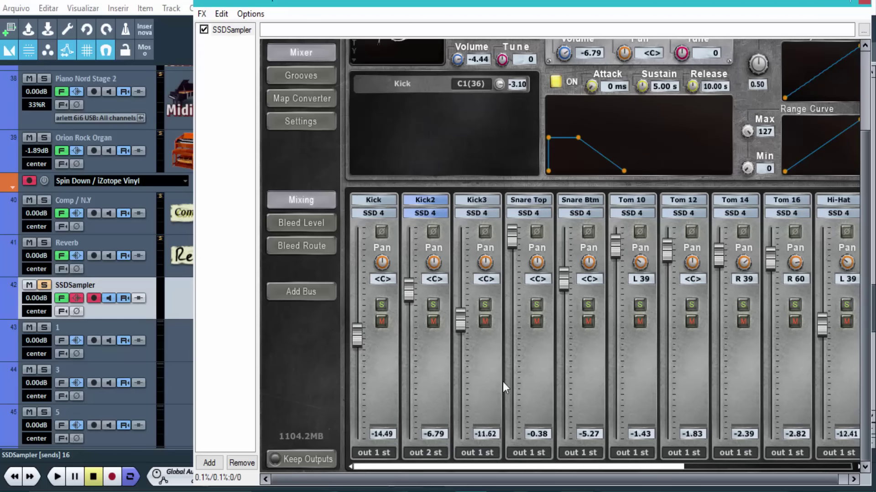
pyautogui.click(475, 453)
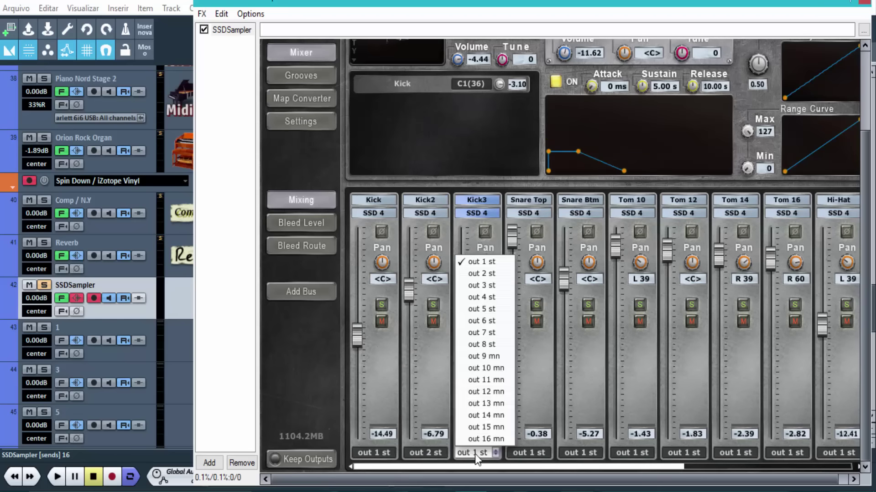
pyautogui.click(493, 287)
# Step: Route the Snare Top channel to out 4 st and Snare Btm to out 5 st
pyautogui.click(527, 453)
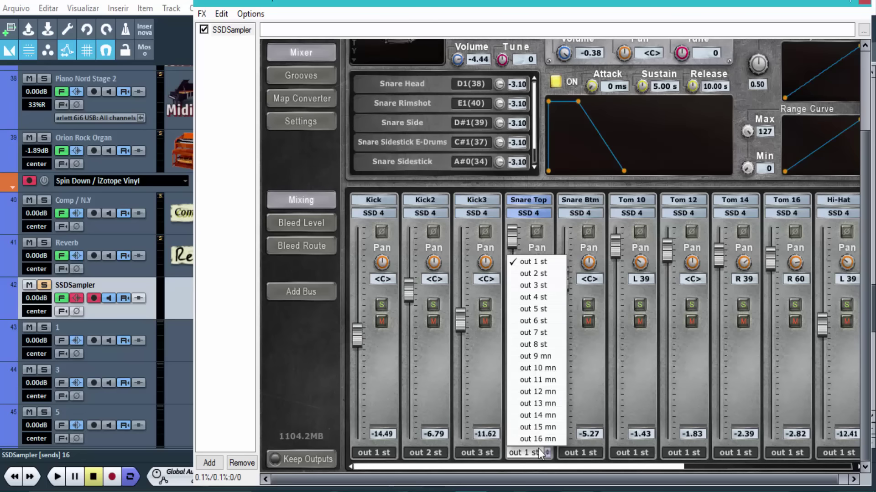
pyautogui.click(544, 297)
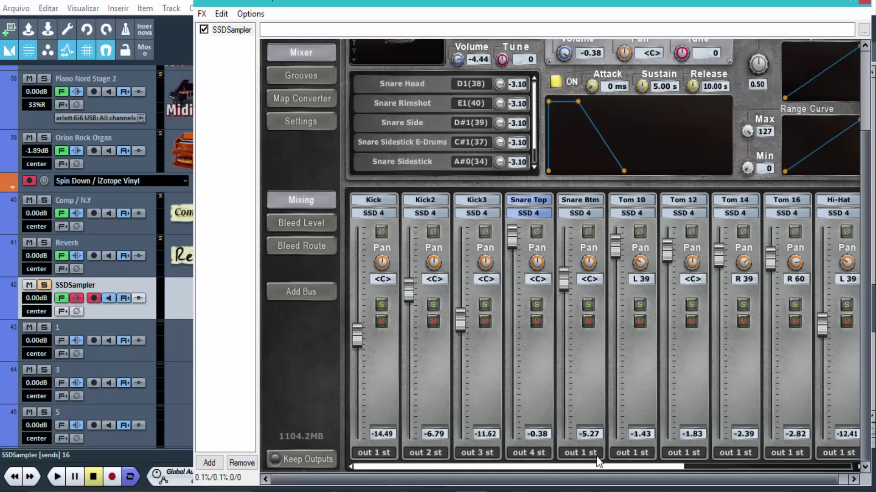
pyautogui.click(577, 454)
pyautogui.click(583, 309)
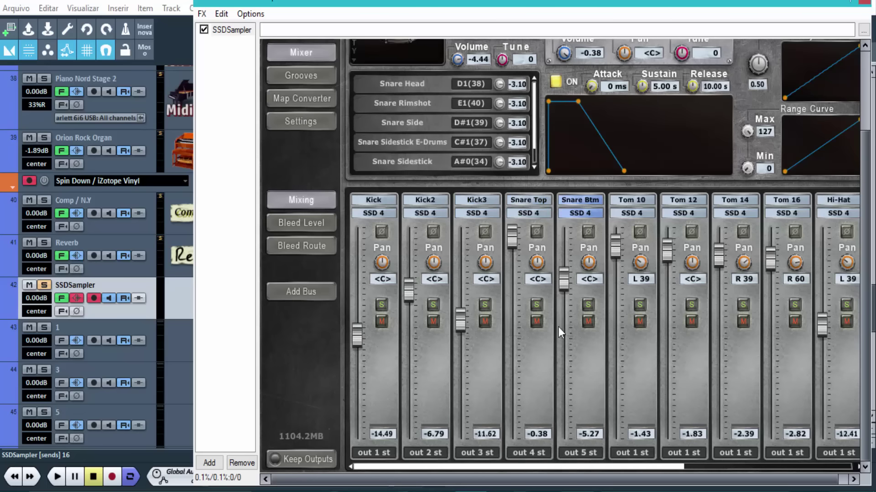
# Step: Select the sampler's Kick channel and solo output track 1 to monitor the kick's output
pyautogui.click(375, 382)
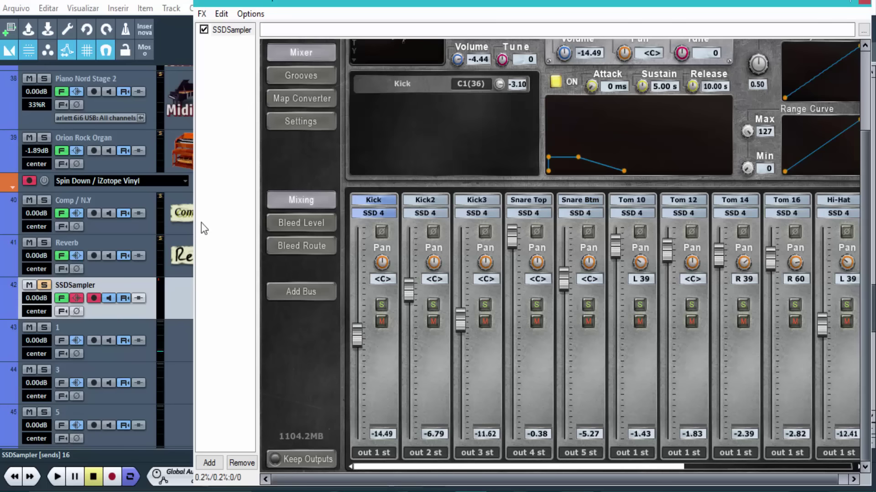
pyautogui.click(44, 328)
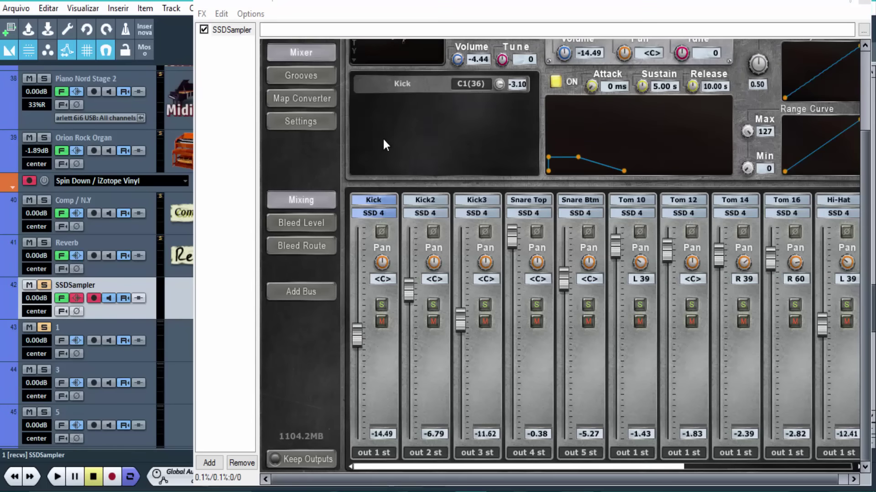
pyautogui.click(391, 50)
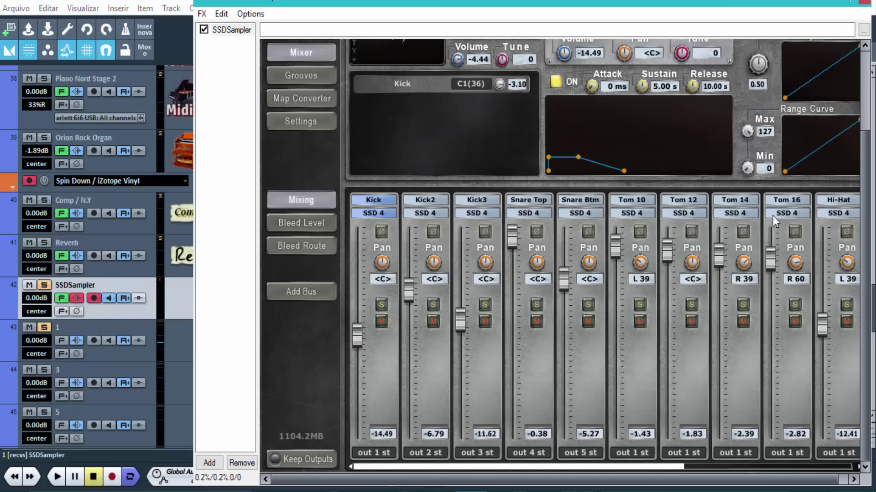
pyautogui.scroll(3, 869, 260)
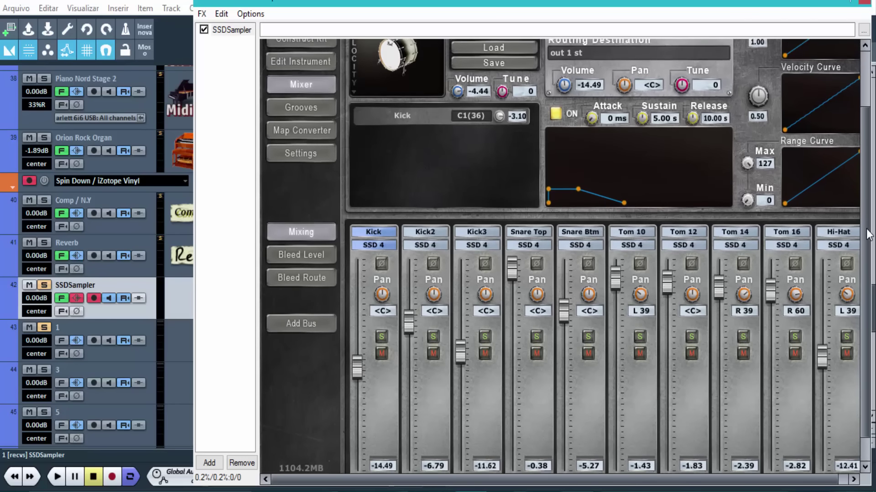